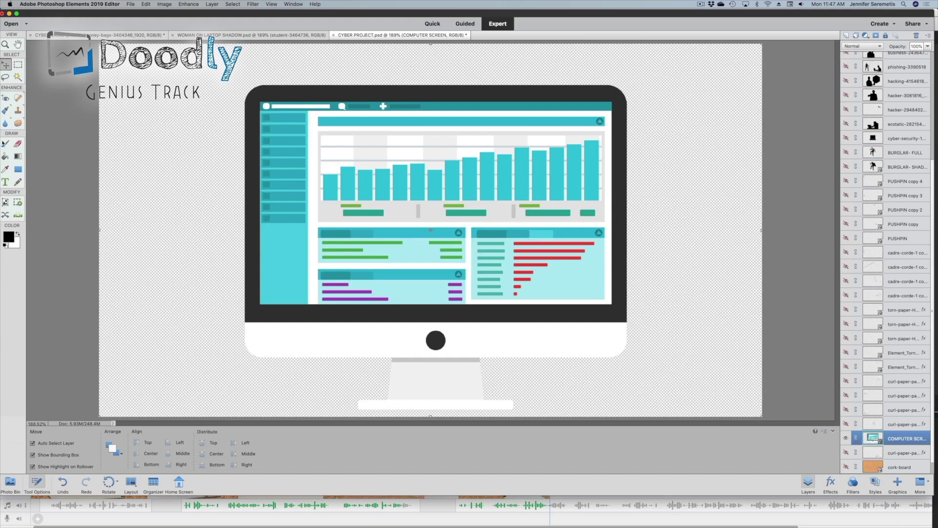
Step: Switch Photoshop Elements to the Magic Wand tool to select areas by colour
key(a)
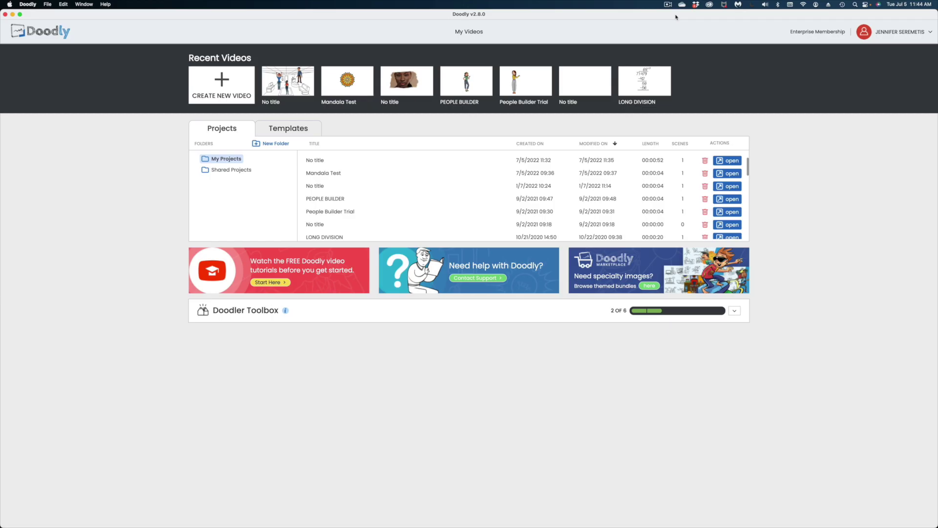
Step: Create a Glassboard video named DOODLY UPDATE at 1080p resolution
click(220, 82)
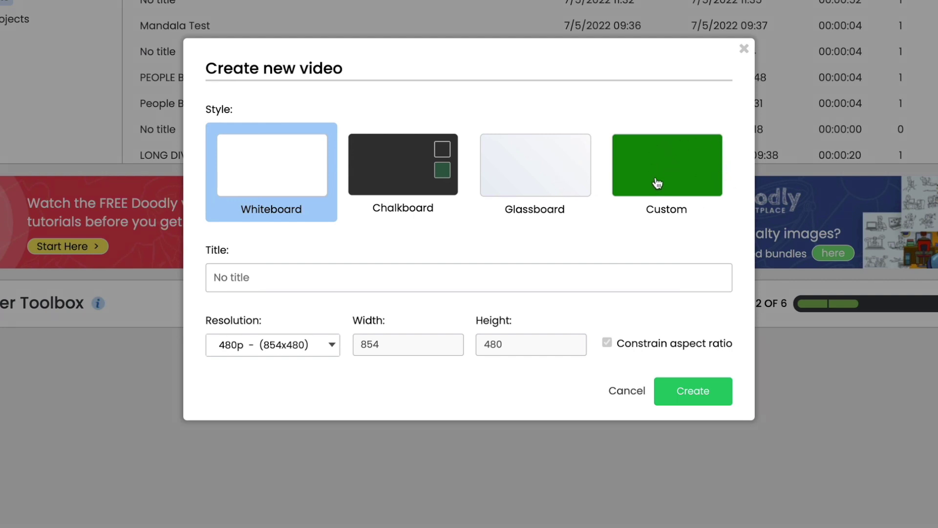
click(540, 174)
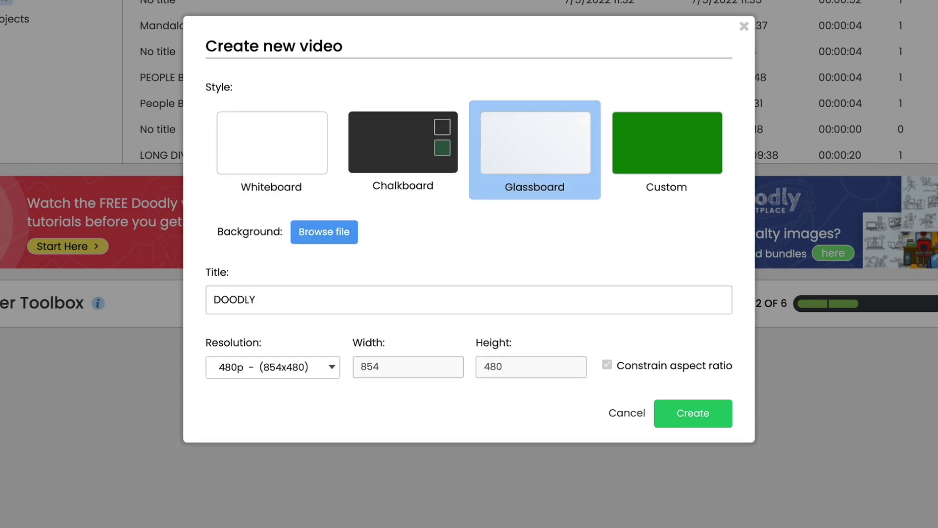
click(270, 370)
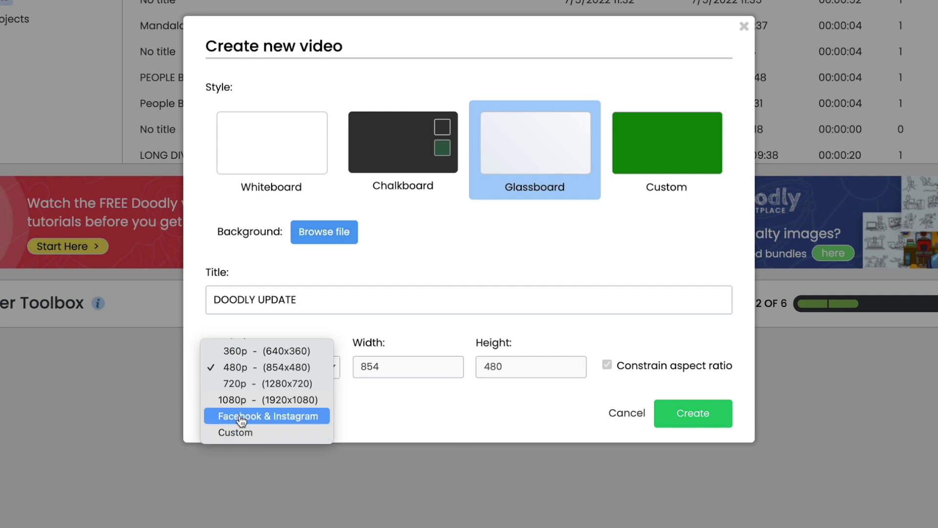
click(241, 400)
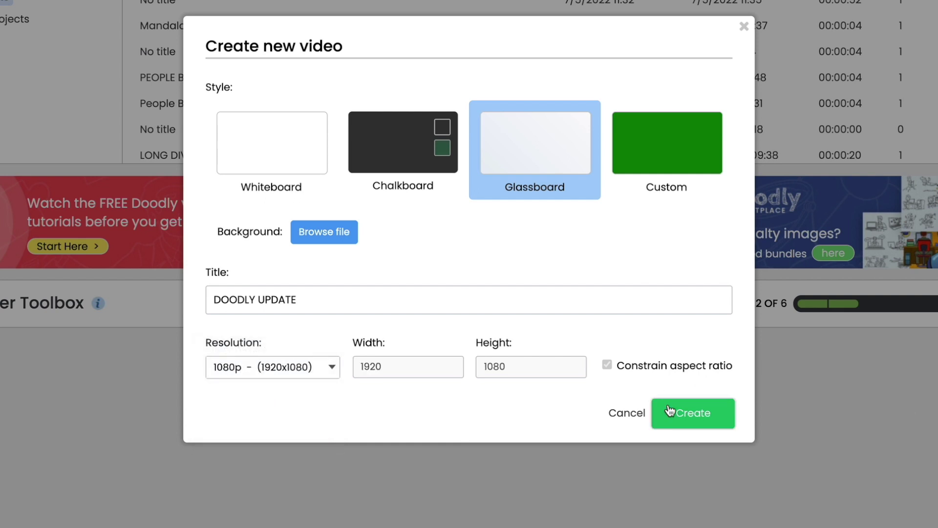
click(682, 415)
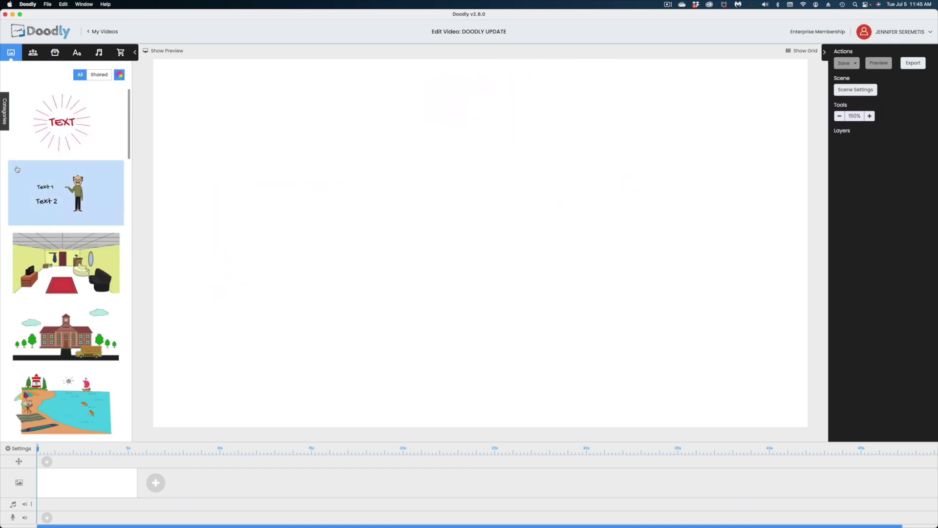
scroll(88, 205, down, 4)
scroll(88, 220, down, 5)
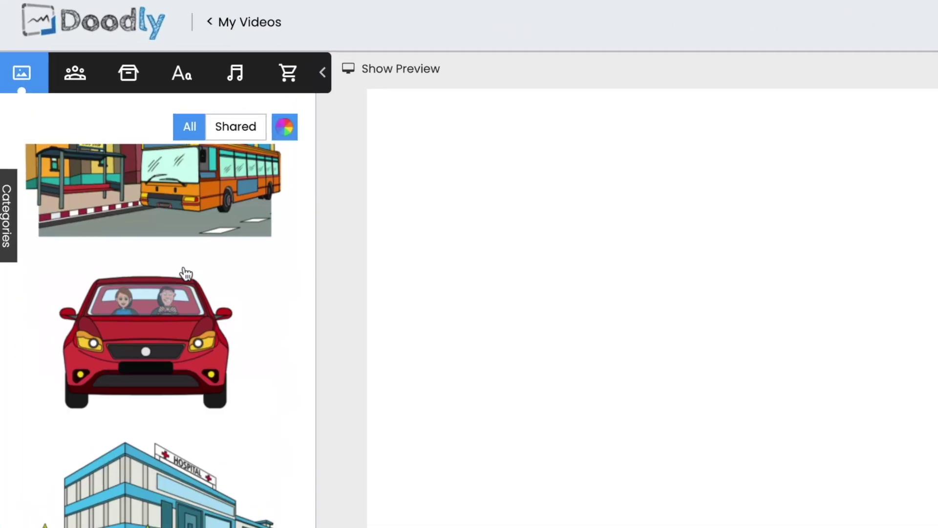
scroll(185, 274, down, 5)
scroll(185, 273, down, 5)
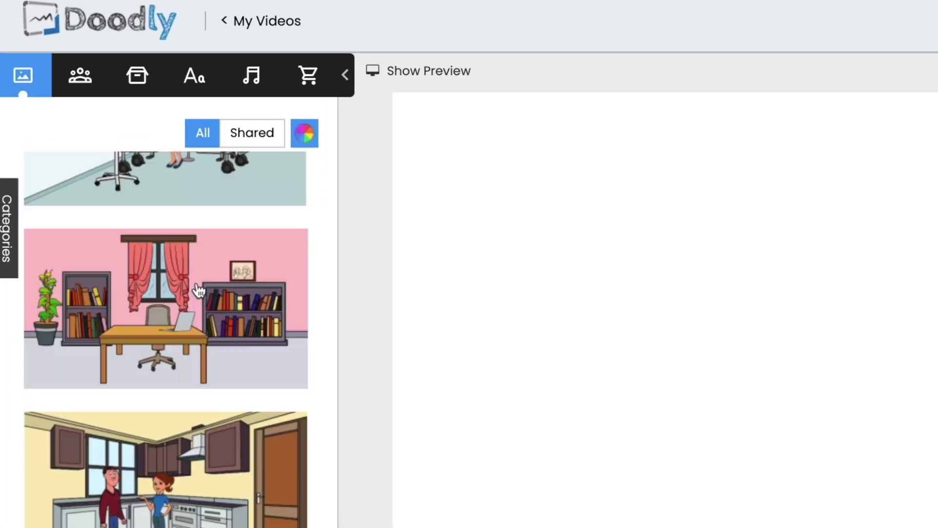
scroll(190, 279, down, 4)
scroll(198, 286, down, 4)
scroll(198, 288, down, 5)
scroll(198, 288, down, 4)
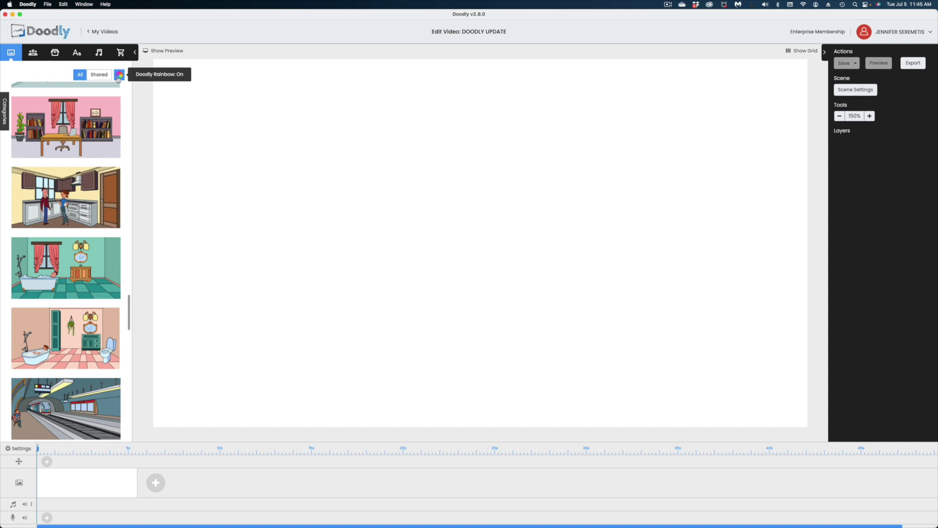
Step: Turn off Doodly Rainbow so scene thumbnails appear as black-and-white sketches
click(119, 76)
scroll(66, 264, down, 5)
scroll(66, 265, down, 5)
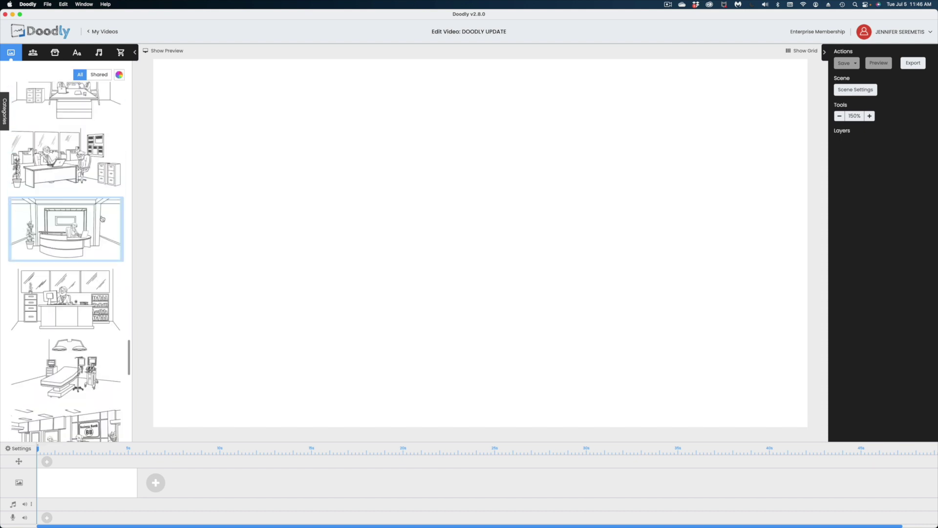
scroll(6, 266, down, 3)
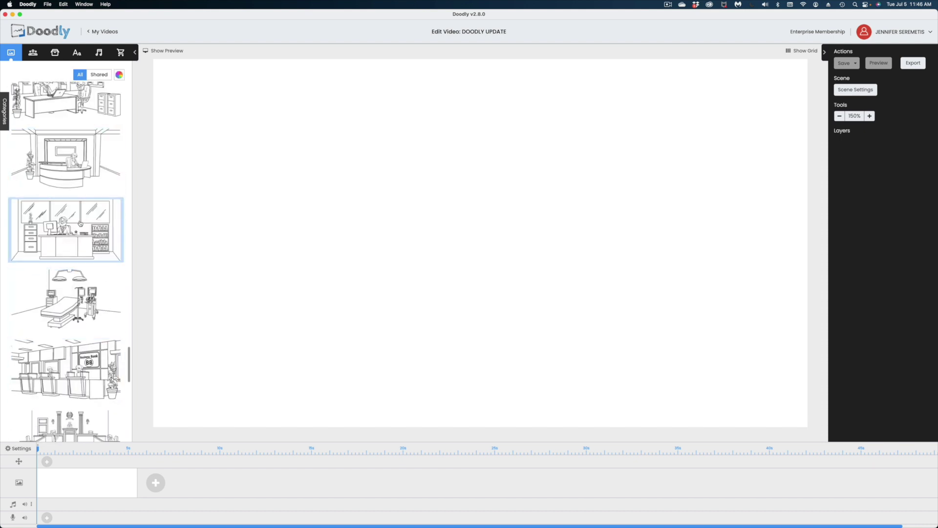
scroll(66, 264, up, 5)
scroll(66, 263, up, 5)
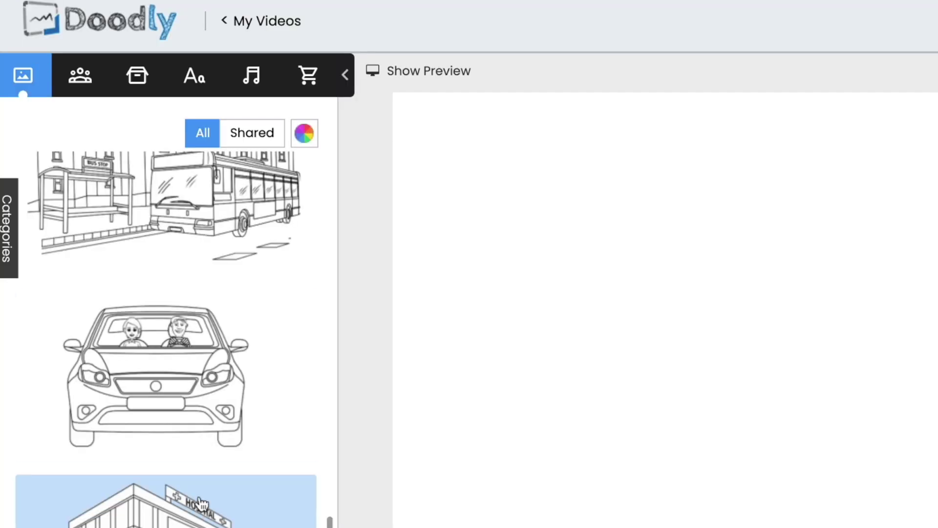
Step: Browse the Characters, Props, Text and Sounds libraries, briefly toggling prop colour
click(80, 75)
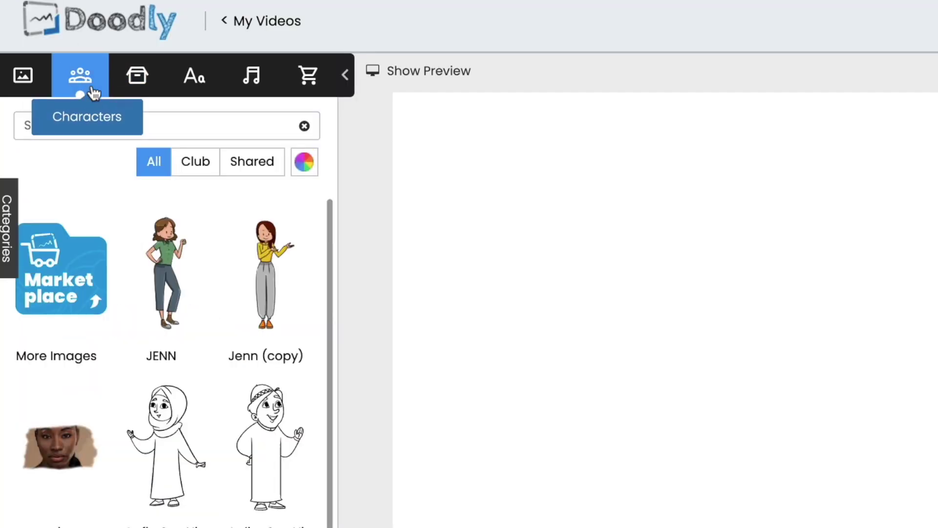
scroll(183, 359, down, 5)
scroll(183, 359, down, 5)
scroll(184, 359, down, 2)
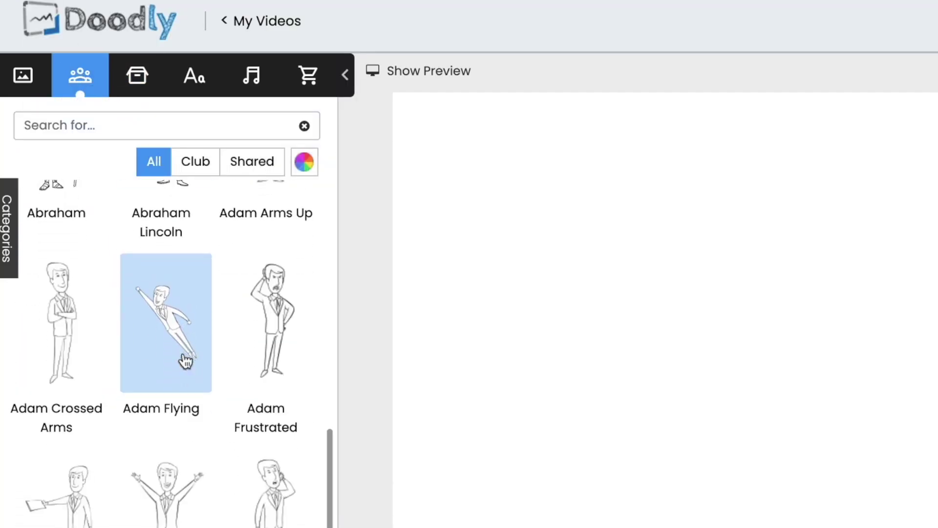
scroll(186, 359, down, 5)
scroll(185, 359, down, 3)
click(78, 124)
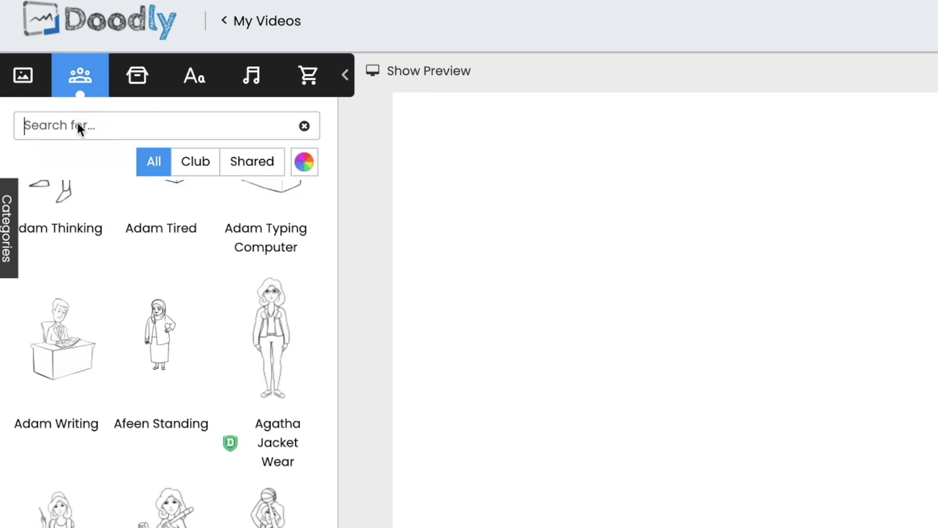
scroll(190, 422, down, 5)
scroll(199, 412, down, 5)
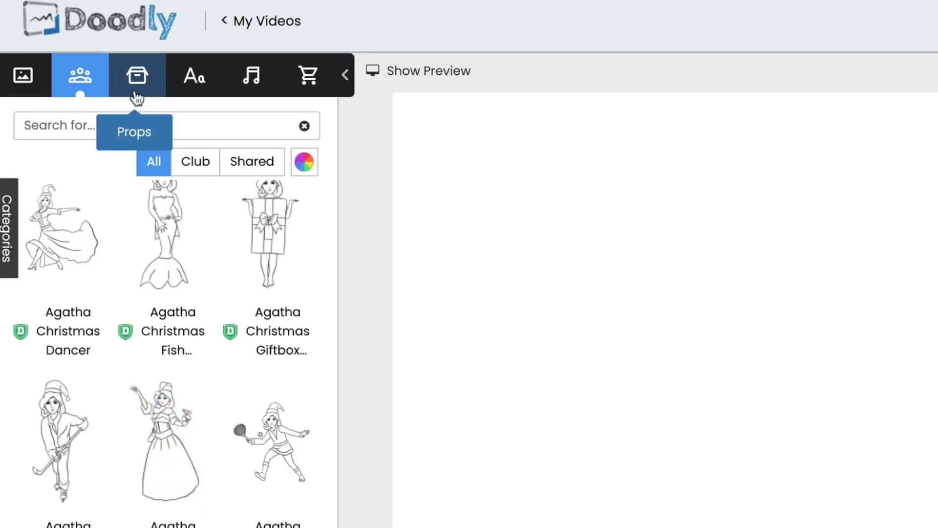
click(137, 75)
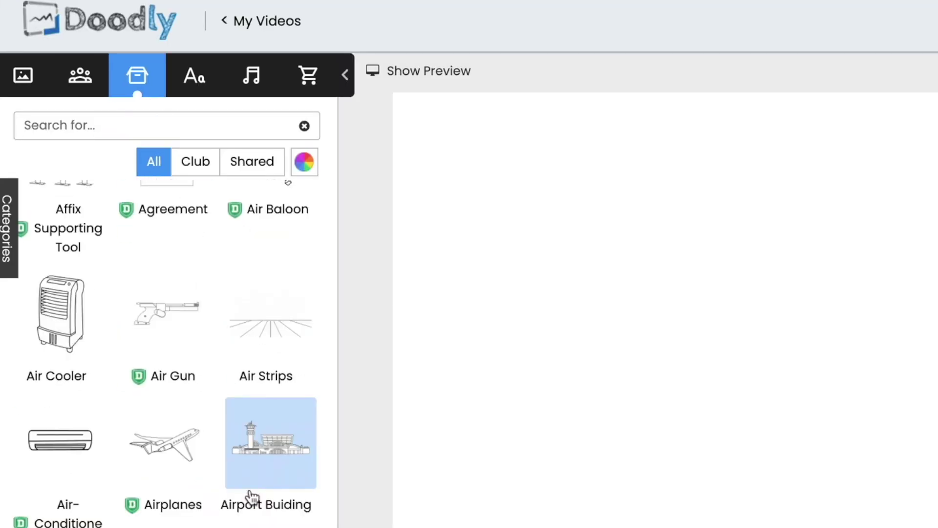
scroll(208, 476, down, 5)
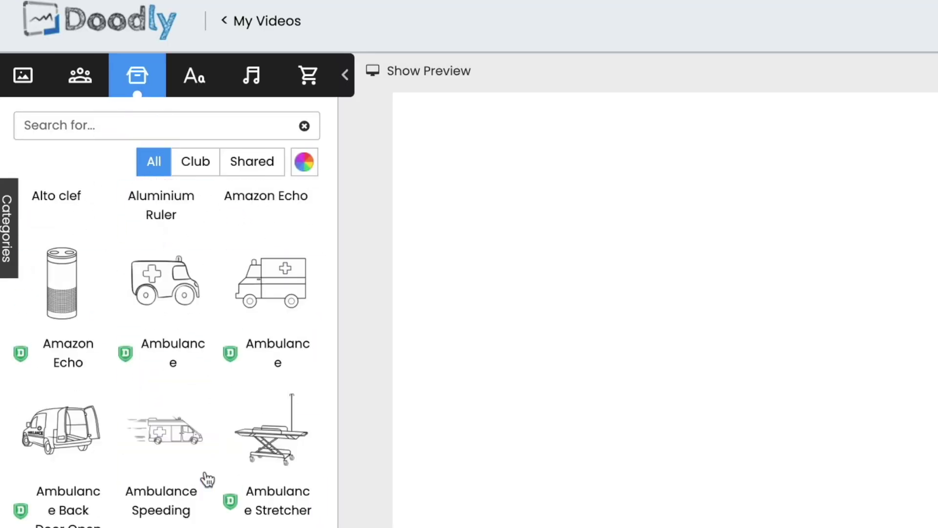
scroll(212, 466, down, 4)
scroll(212, 465, down, 5)
scroll(213, 462, down, 5)
scroll(213, 463, down, 5)
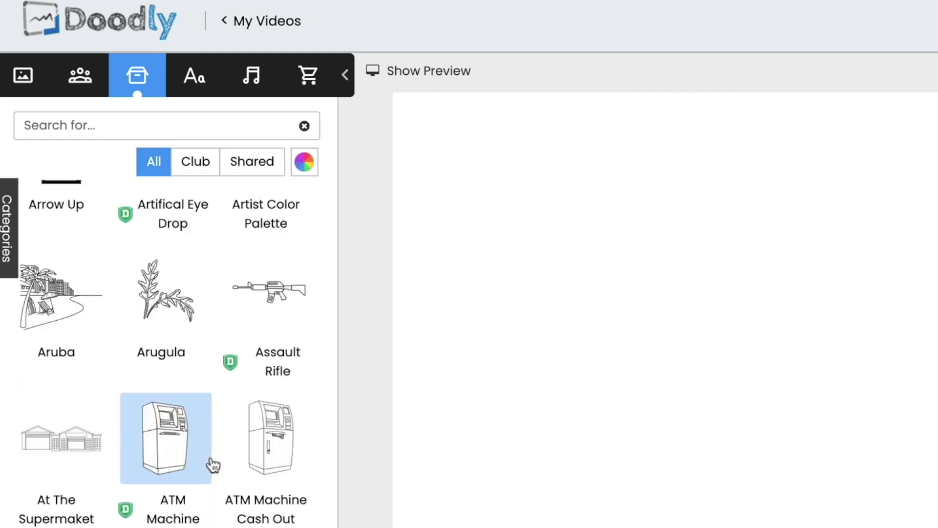
scroll(213, 461, down, 4)
click(304, 165)
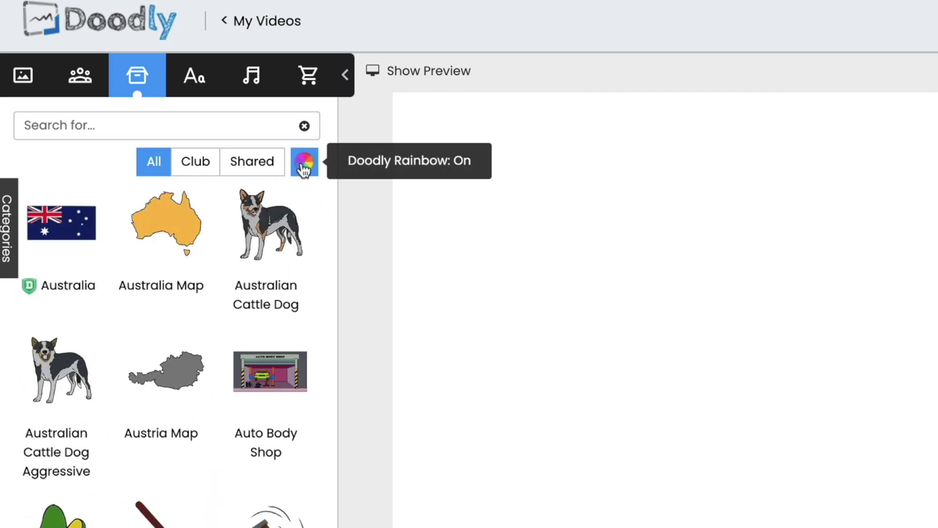
click(297, 161)
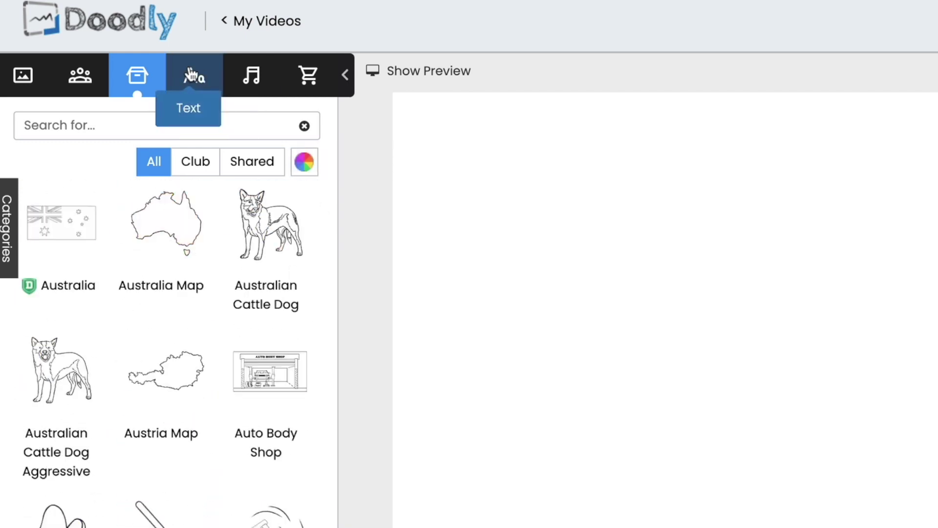
click(195, 75)
scroll(268, 402, down, 5)
scroll(268, 402, down, 5)
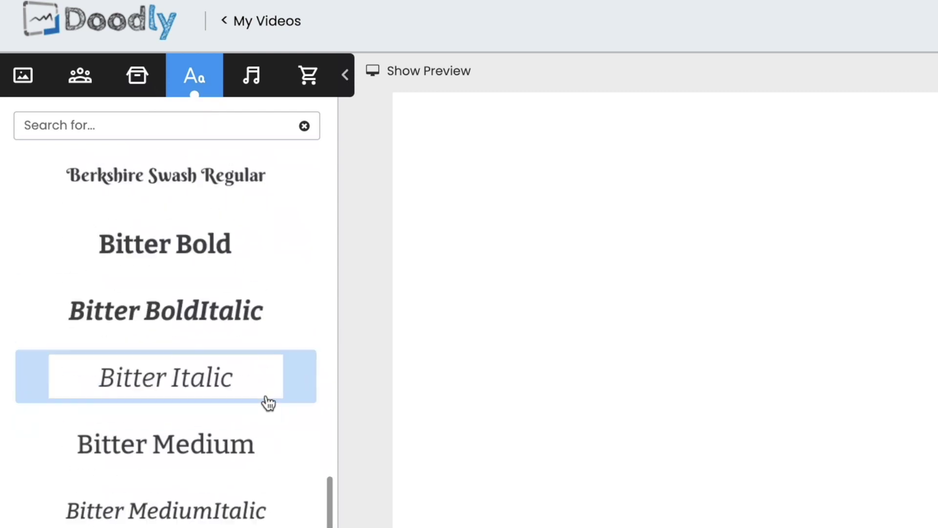
scroll(269, 402, down, 5)
scroll(268, 401, down, 5)
scroll(268, 402, down, 5)
scroll(268, 402, down, 5)
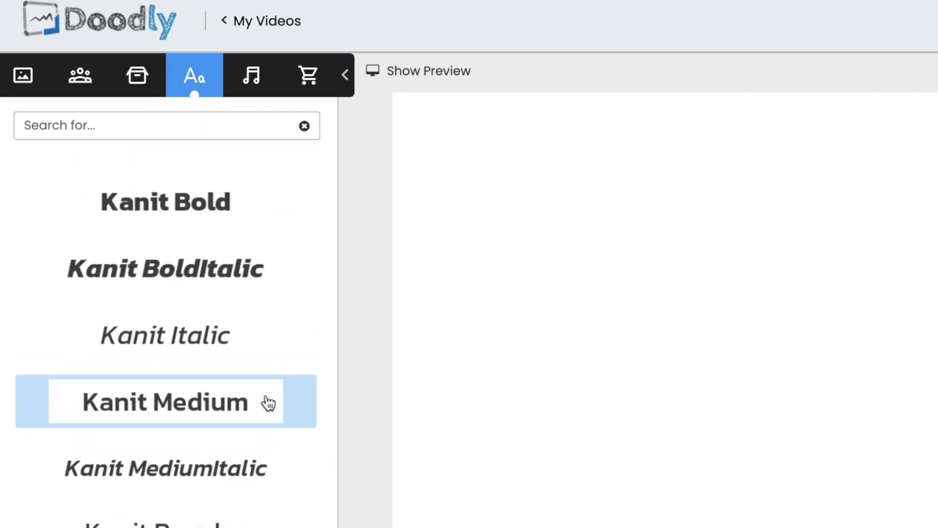
scroll(269, 402, down, 5)
scroll(268, 402, down, 3)
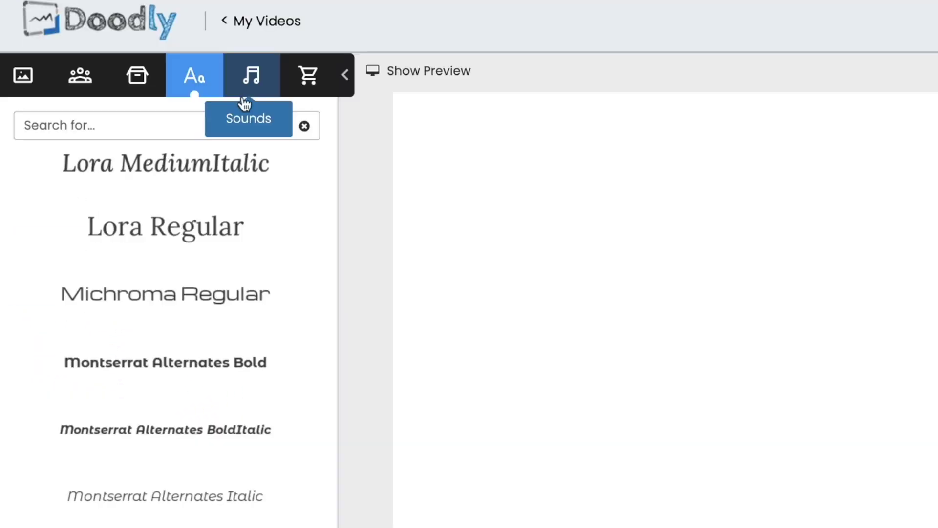
click(99, 52)
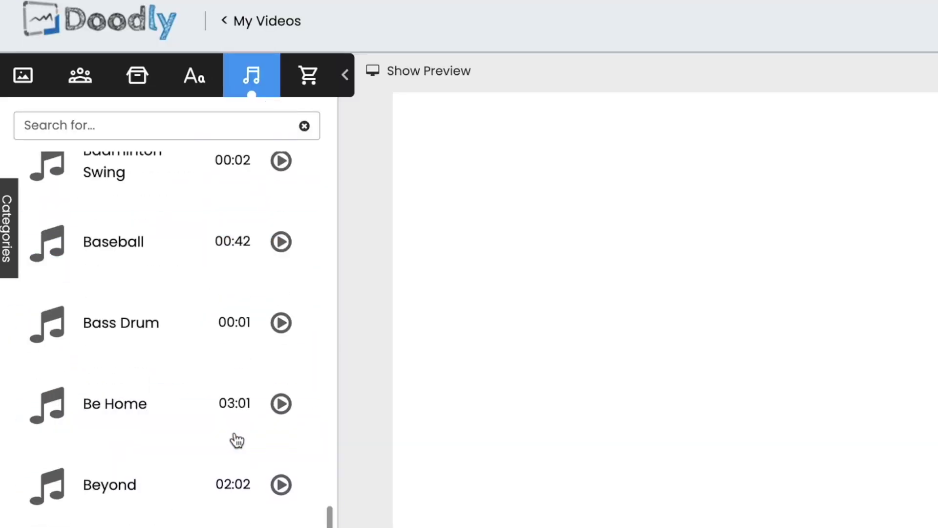
scroll(235, 439, down, 2)
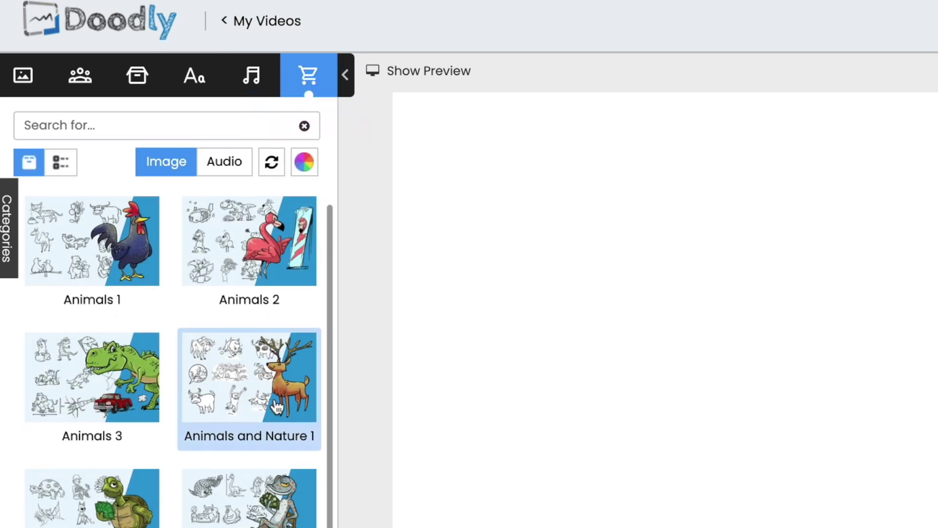
scroll(276, 405, down, 5)
scroll(241, 403, down, 4)
scroll(220, 403, down, 2)
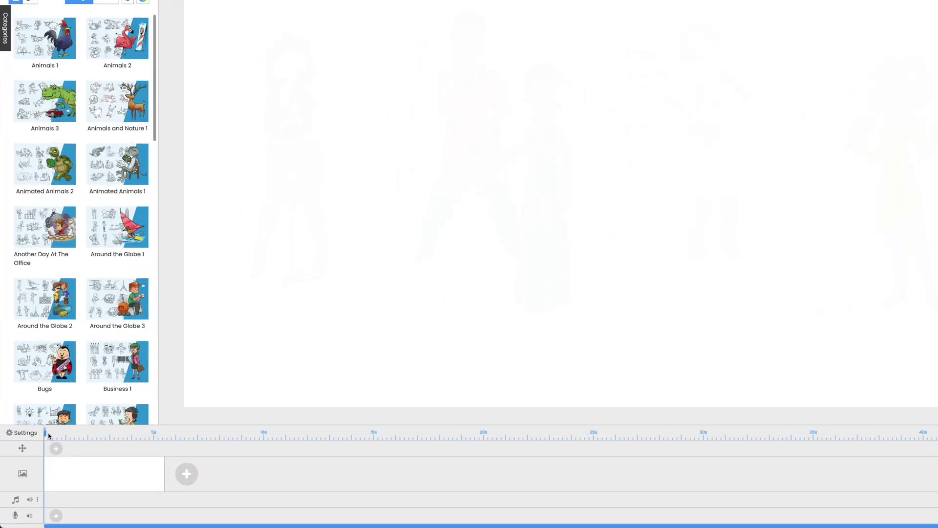
drag(38, 449, 82, 450)
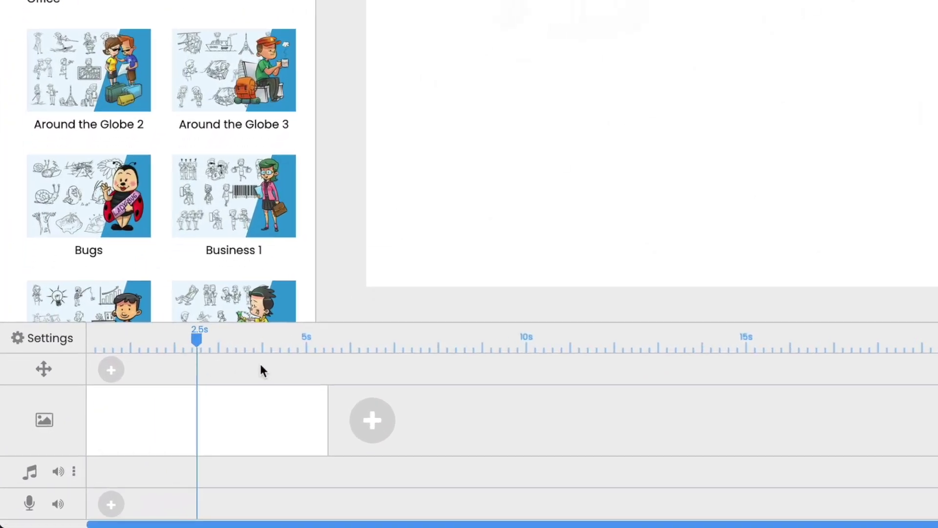
drag(206, 330, 169, 330)
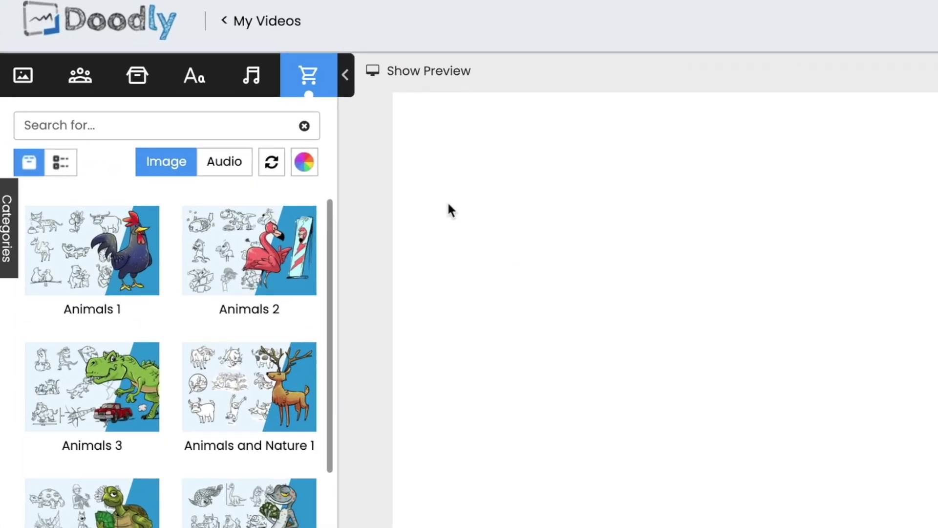
Step: Search coloured SINGER characters and place Agatha, Janet and Nami Singer on the scene
click(86, 76)
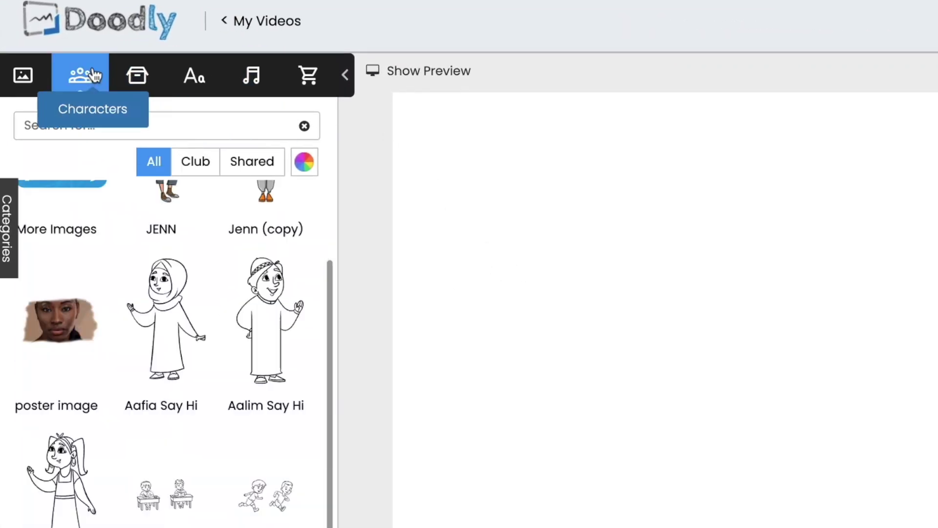
click(305, 161)
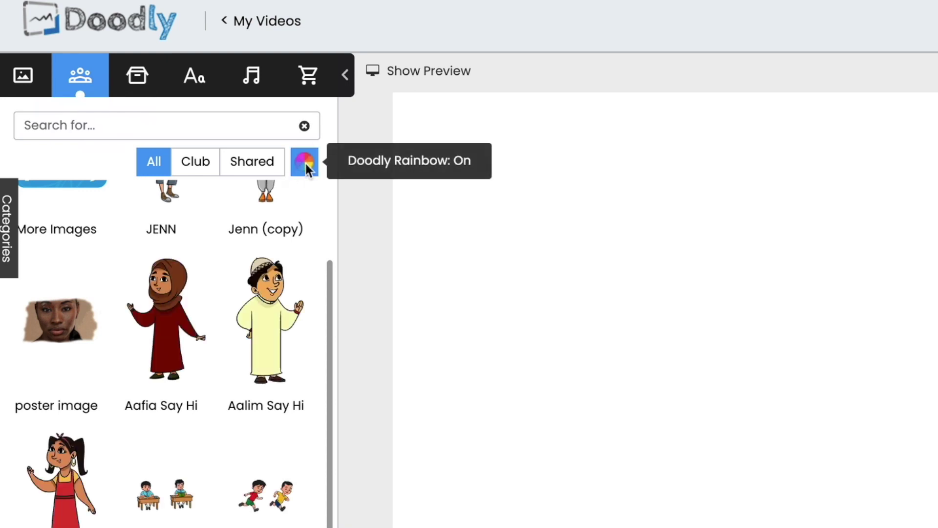
click(204, 125)
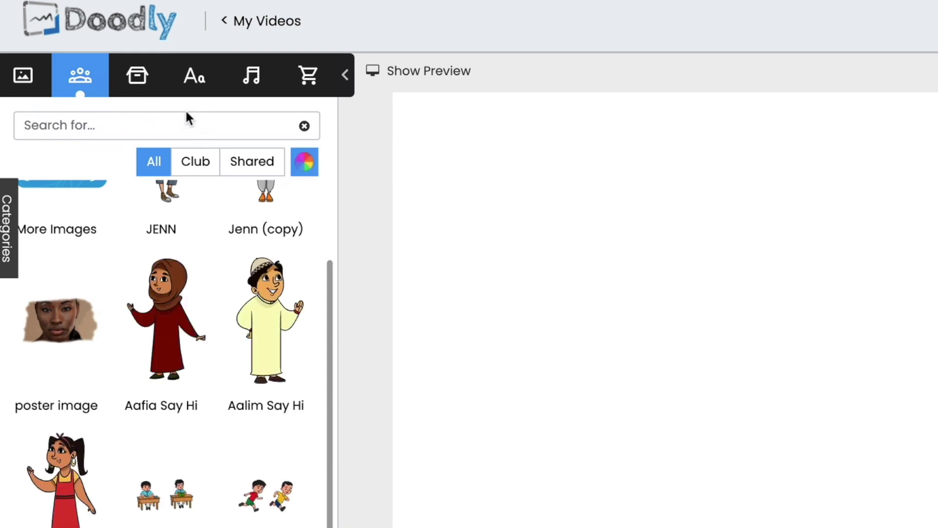
text(SINGER)
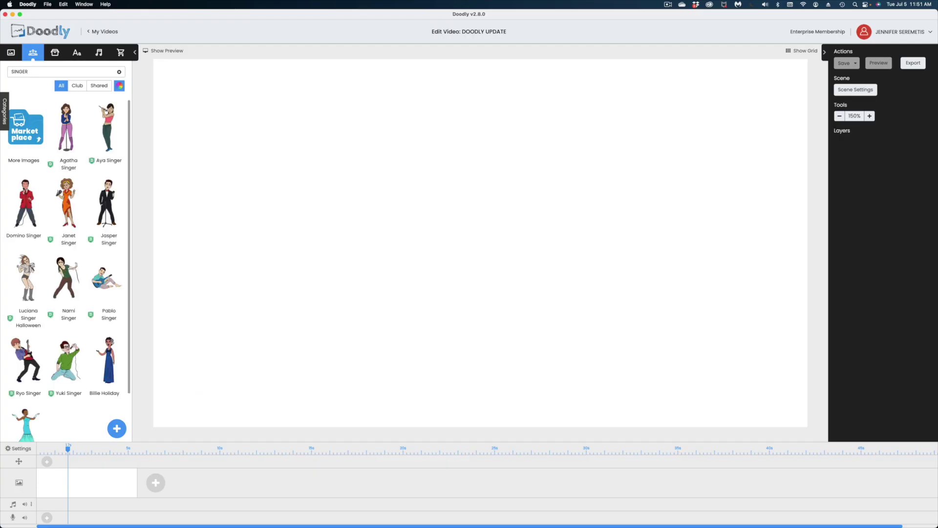
drag(288, 196, 288, 198)
drag(66, 203, 369, 200)
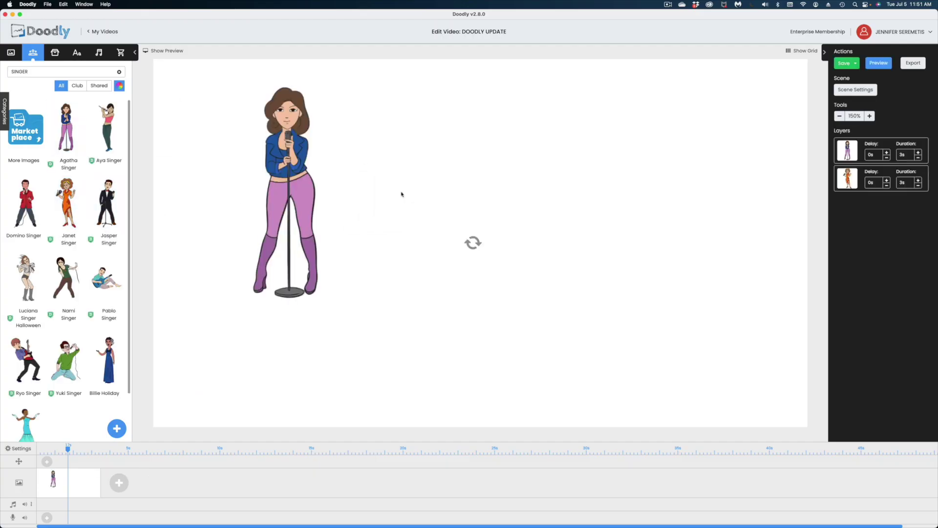
drag(66, 278, 496, 218)
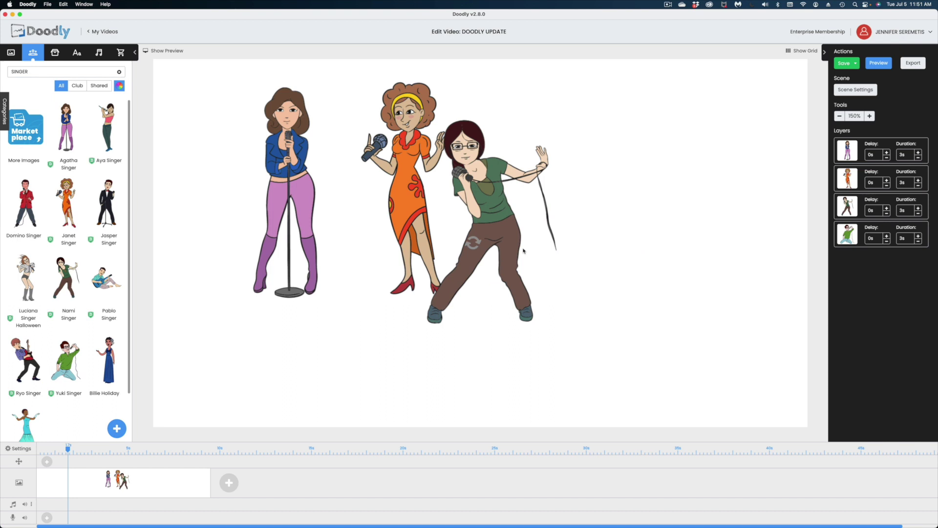
drag(26, 360, 623, 212)
scroll(66, 293, down, 2)
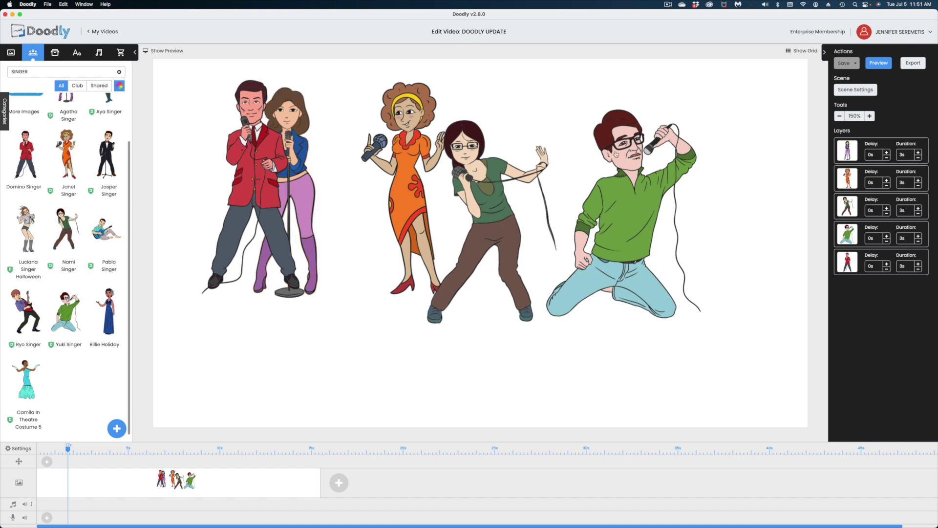
Step: Align kneeling Yuki to the scene bottom, then realign her level with the others
right_click(627, 187)
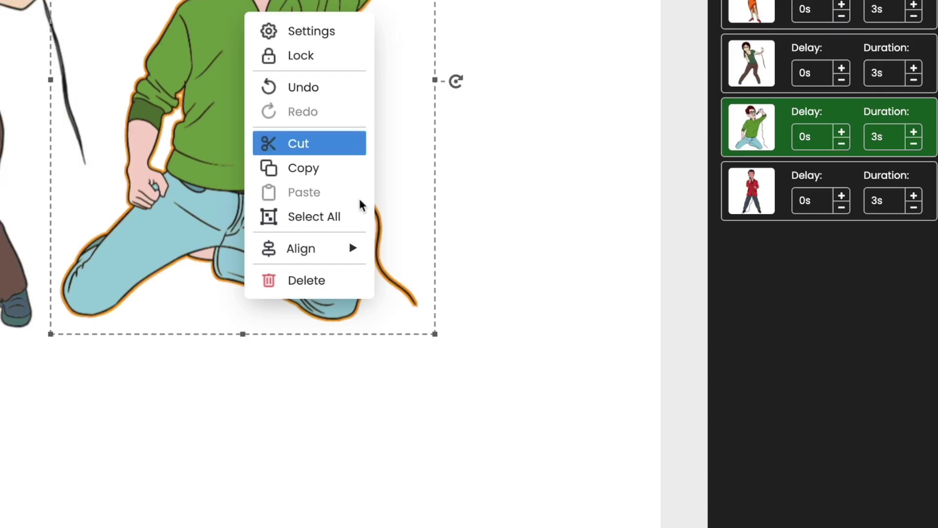
mouse_move(308, 249)
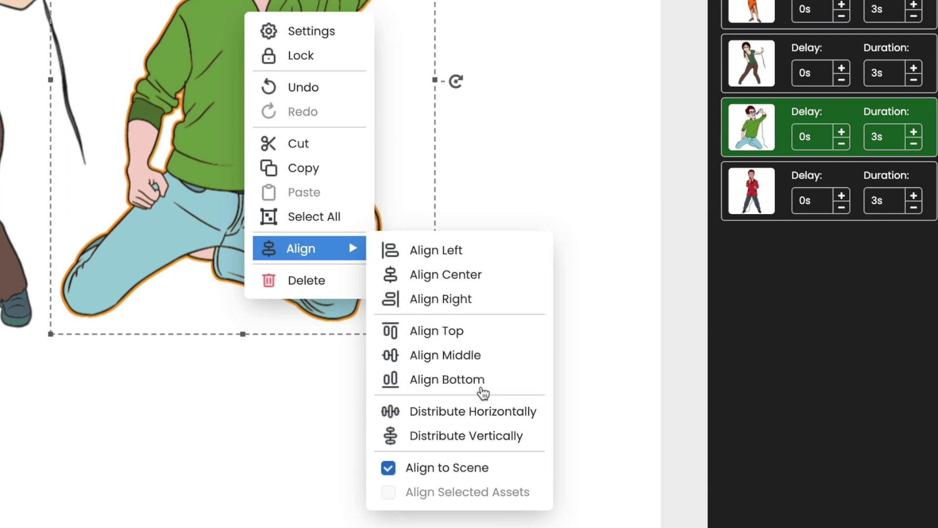
click(484, 380)
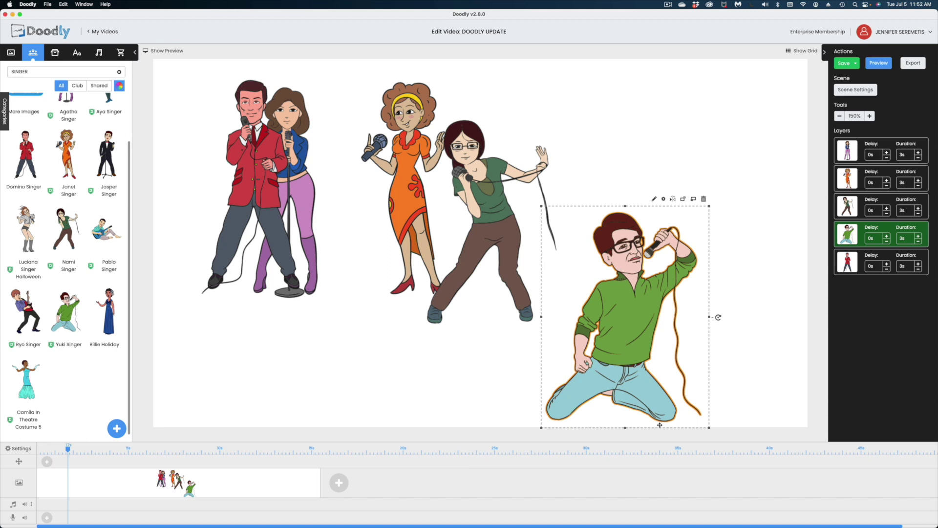
right_click(613, 331)
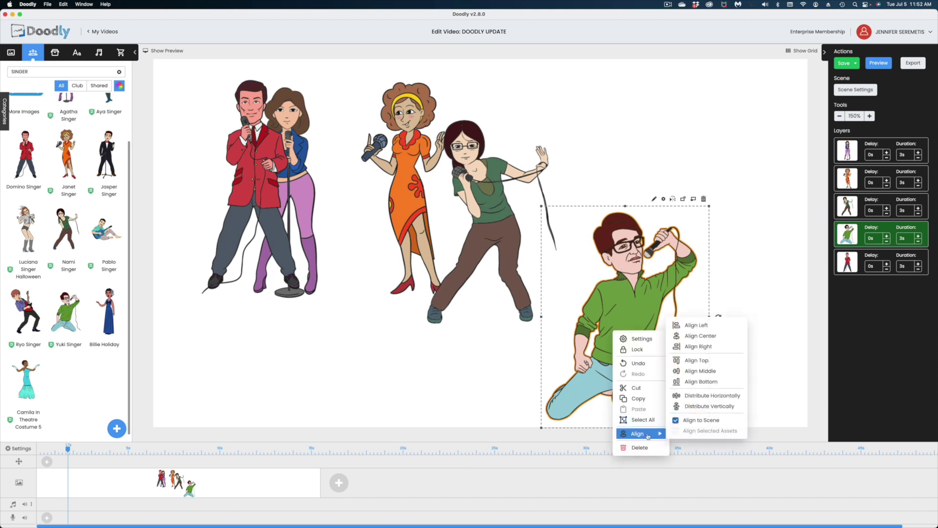
click(694, 361)
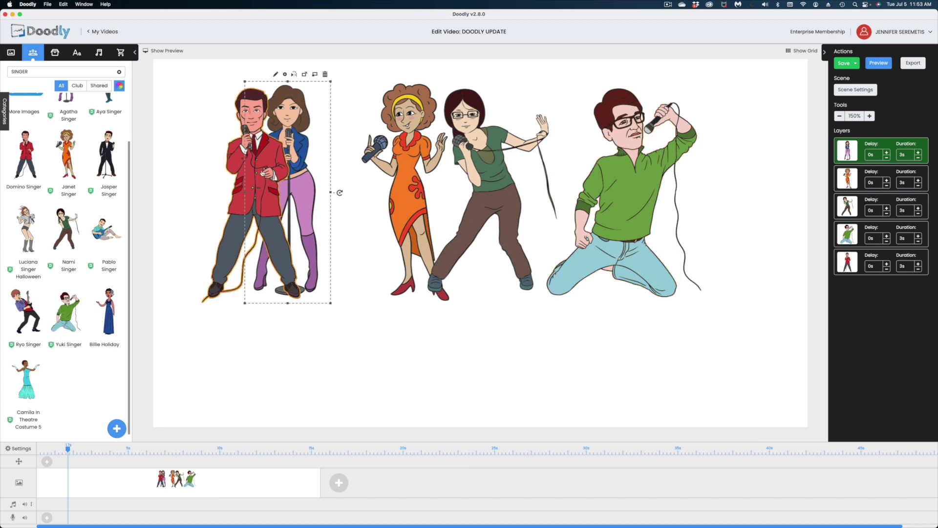
Step: Spread Nami, Janet, Domino and Agatha into a line, with Agatha at the left end
drag(623, 192, 718, 229)
drag(500, 192, 560, 226)
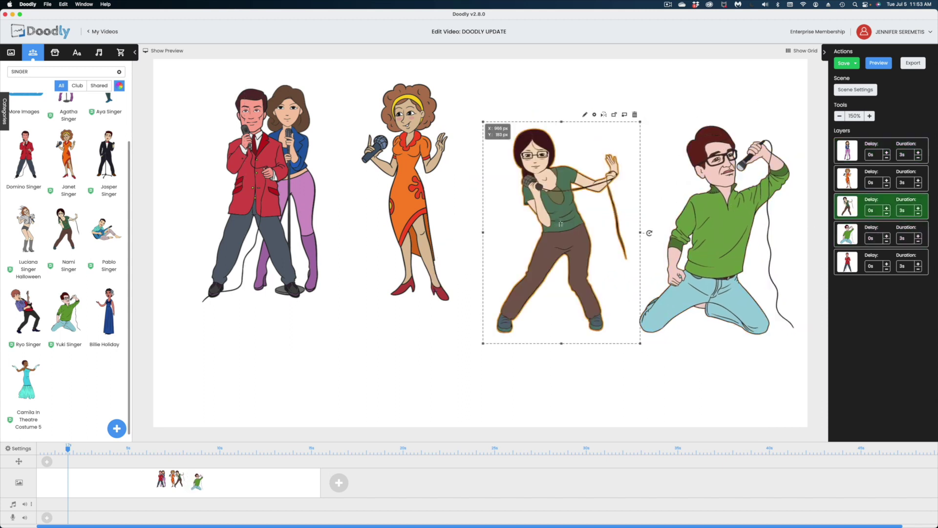
drag(407, 191, 429, 217)
drag(249, 183, 220, 227)
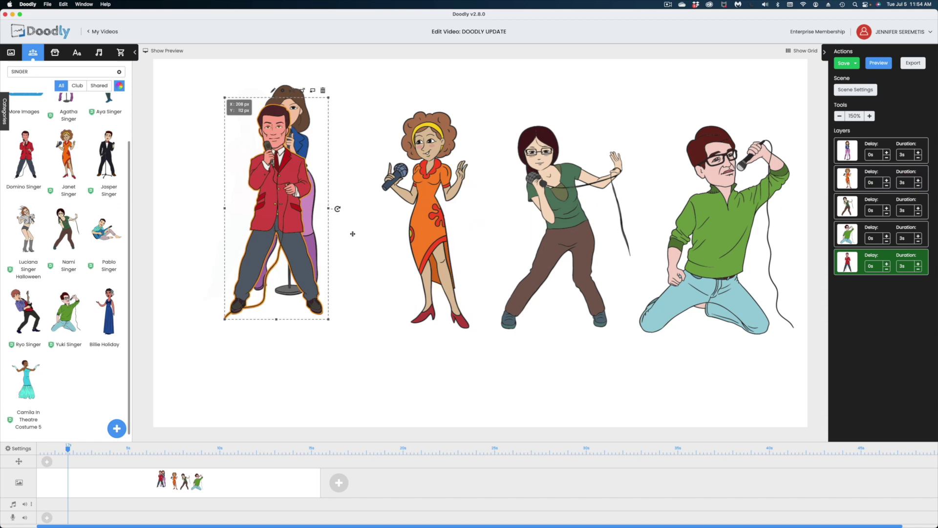
drag(274, 219, 398, 231)
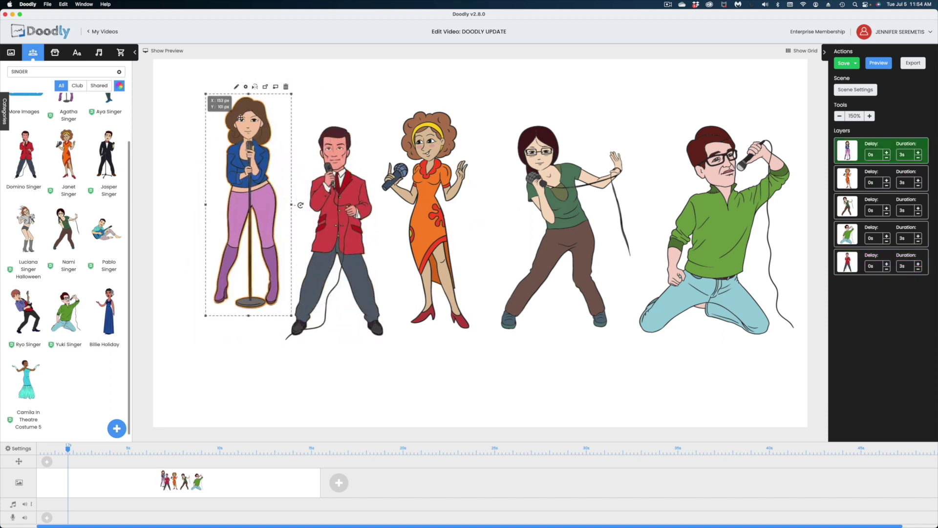
drag(288, 99, 230, 140)
click(439, 189)
drag(439, 189, 441, 197)
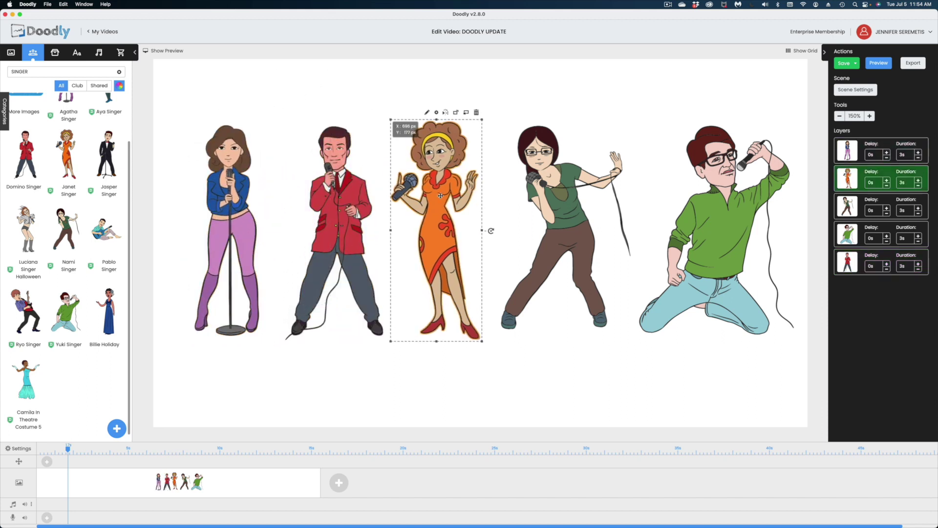
click(572, 205)
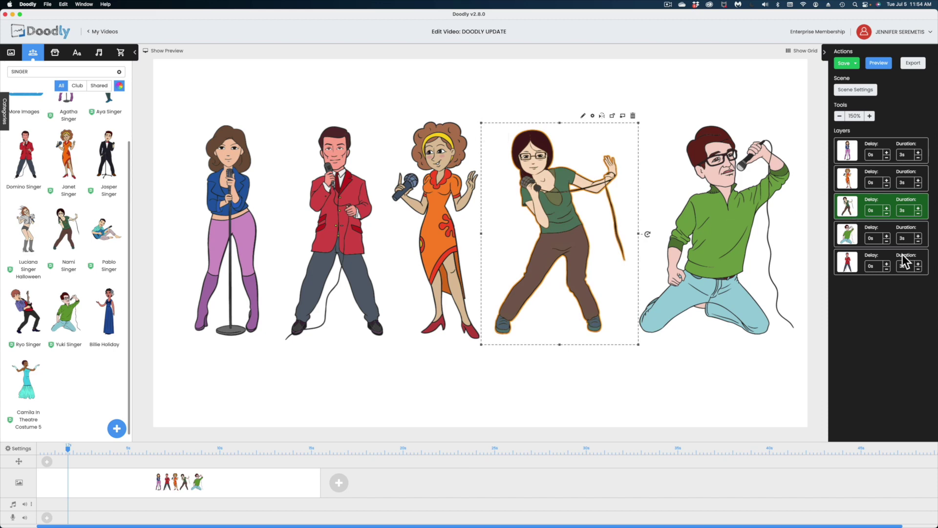
Step: Select all five singer layers and align them along their vertical middles
click(881, 262)
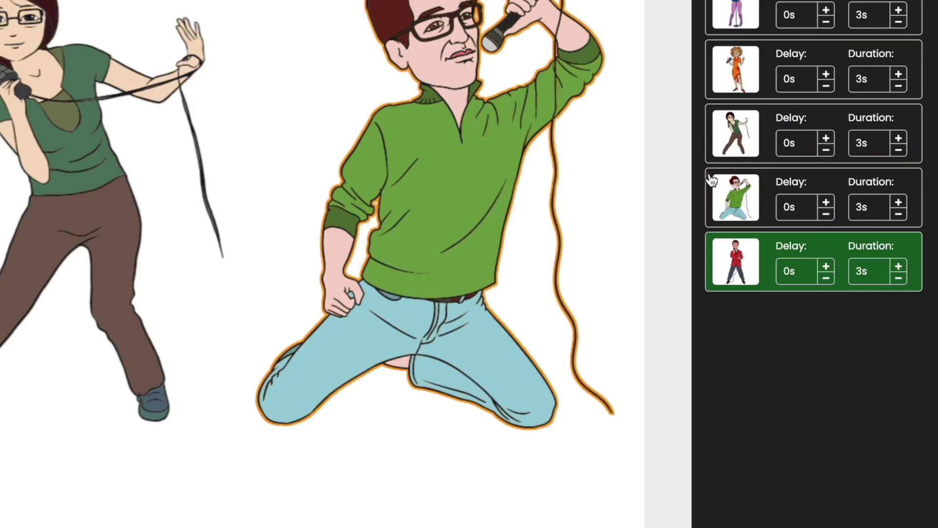
shift+click(736, 193)
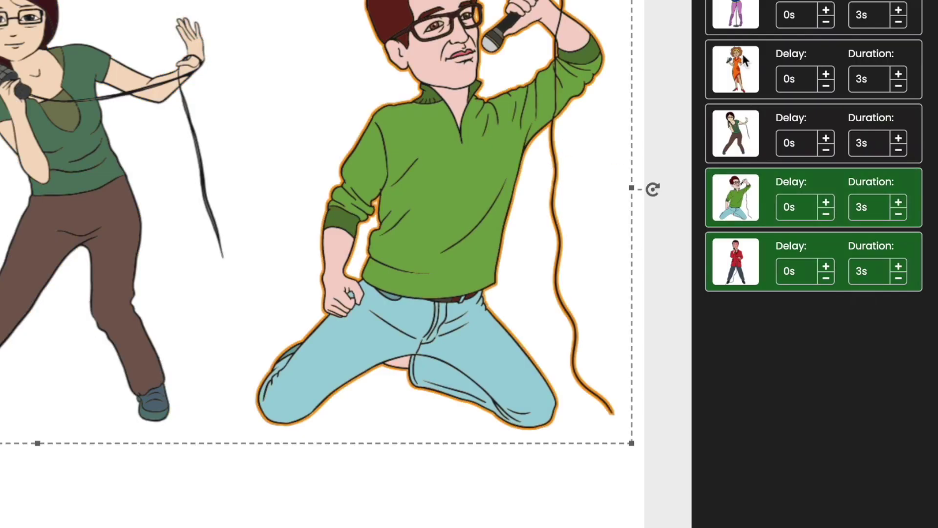
shift+click(738, 135)
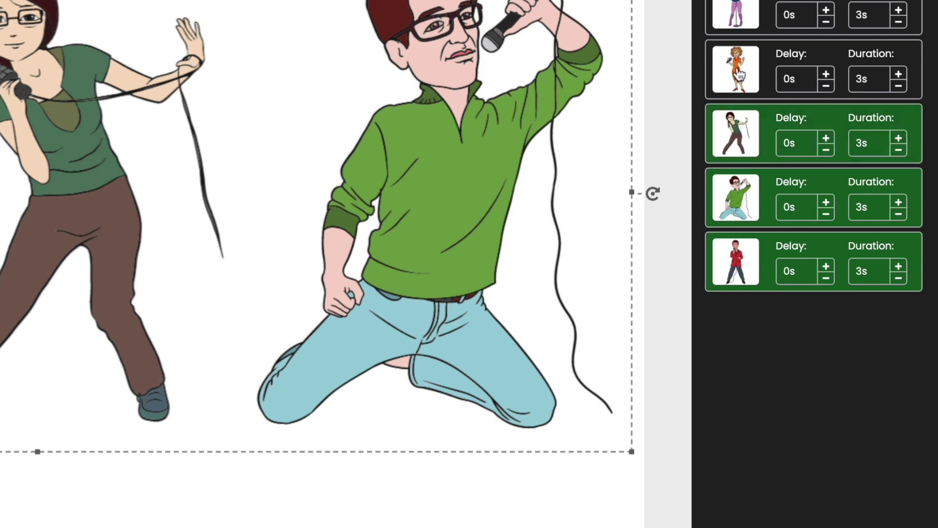
shift+click(735, 70)
shift+click(737, 11)
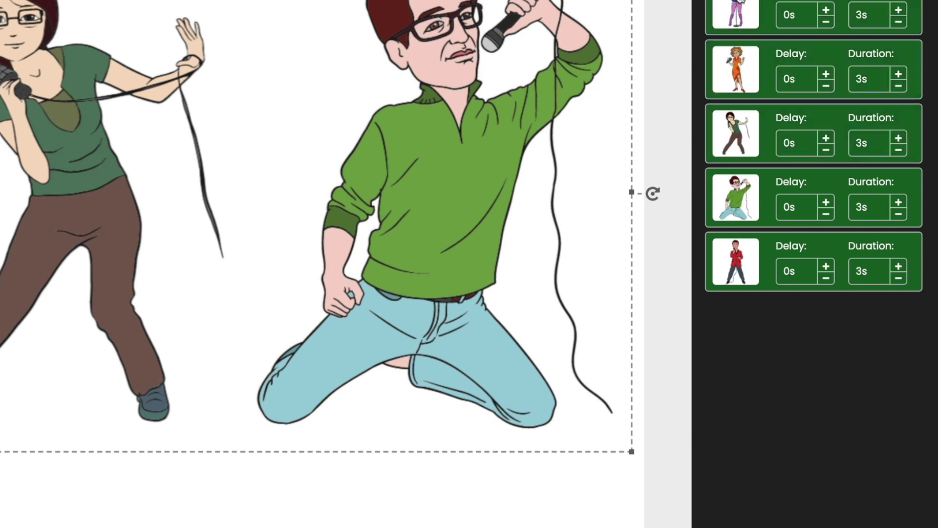
right_click(583, 140)
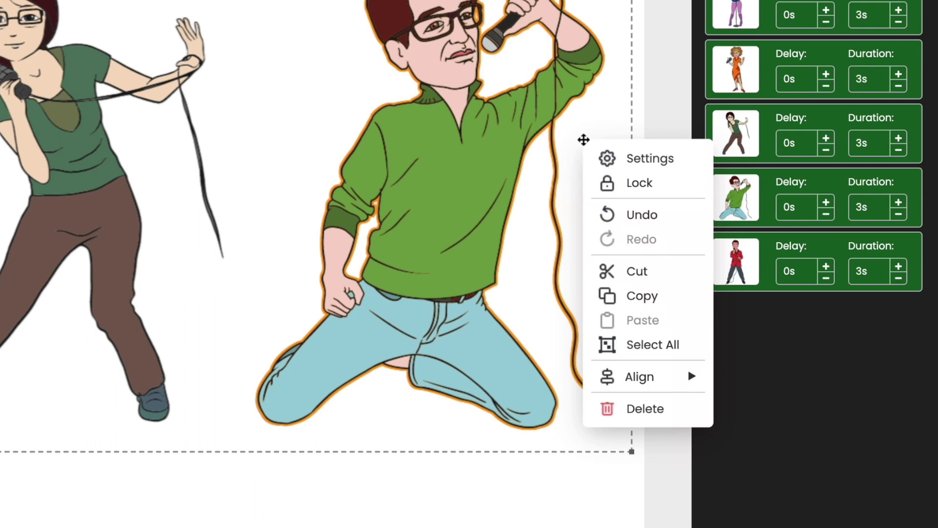
mouse_move(639, 376)
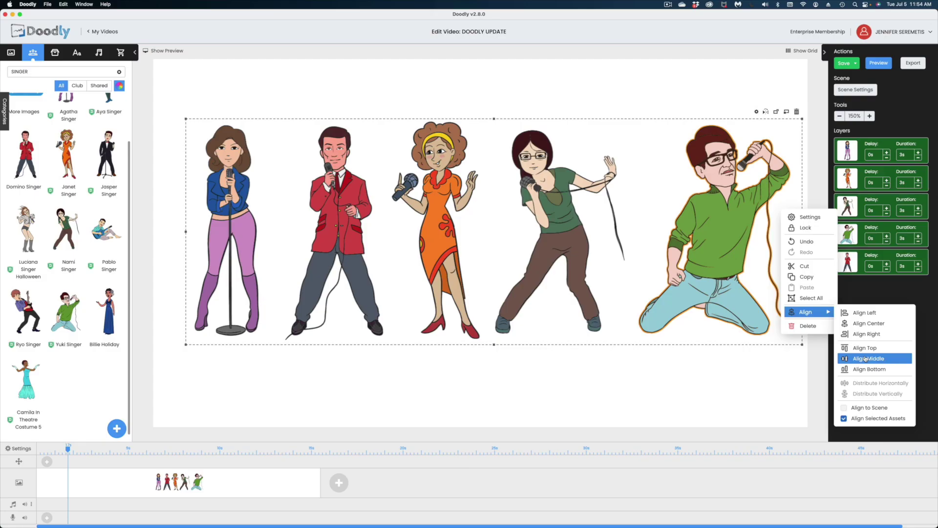
click(865, 359)
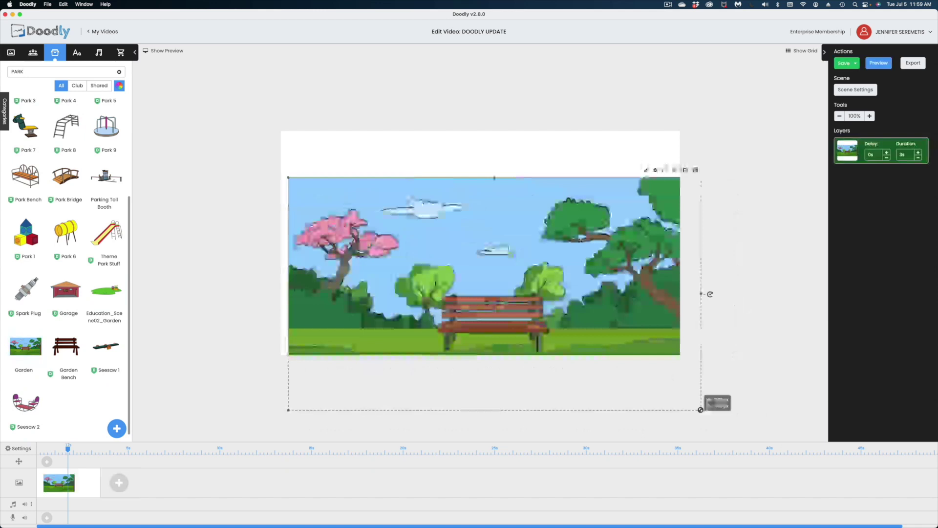
text(GARD)
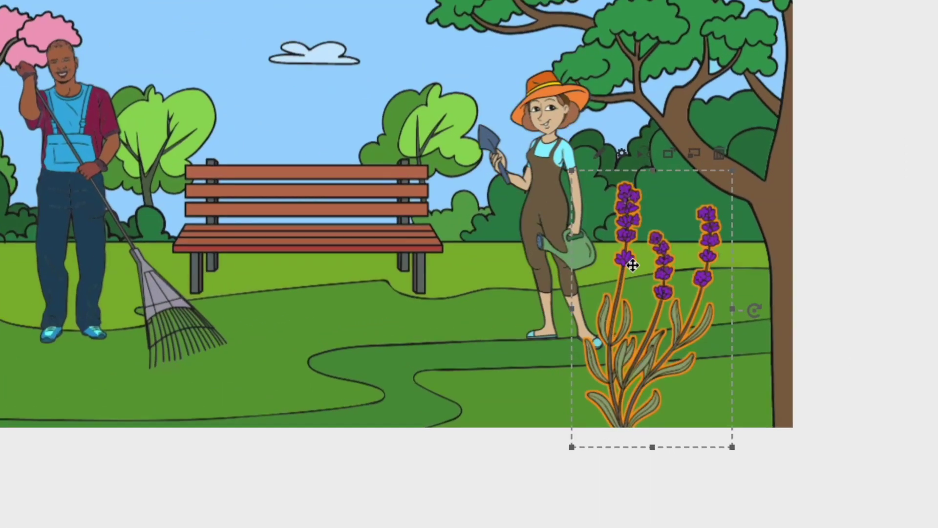
Step: Bring up the lavender plant's actions menu to lock it
right_click(618, 285)
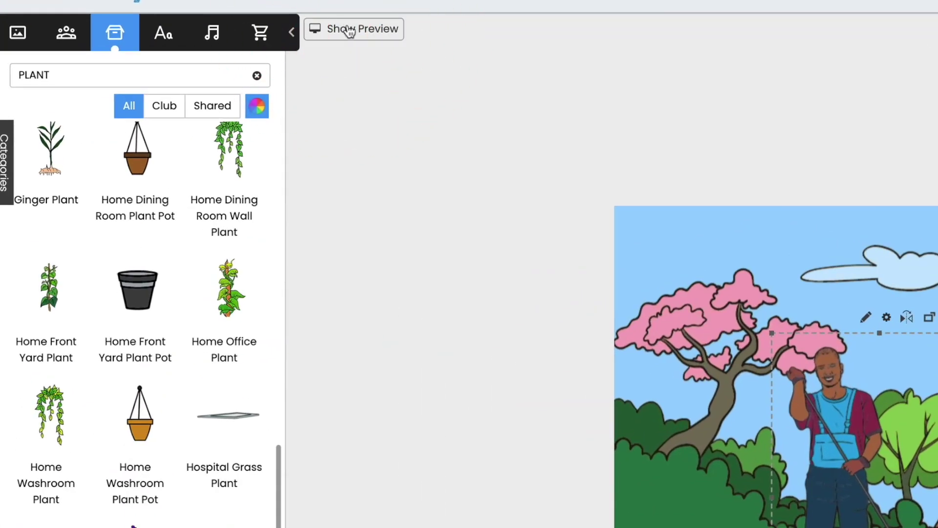
Step: Preview the garden scene, move the lavender layer to second place, and replay it
click(350, 31)
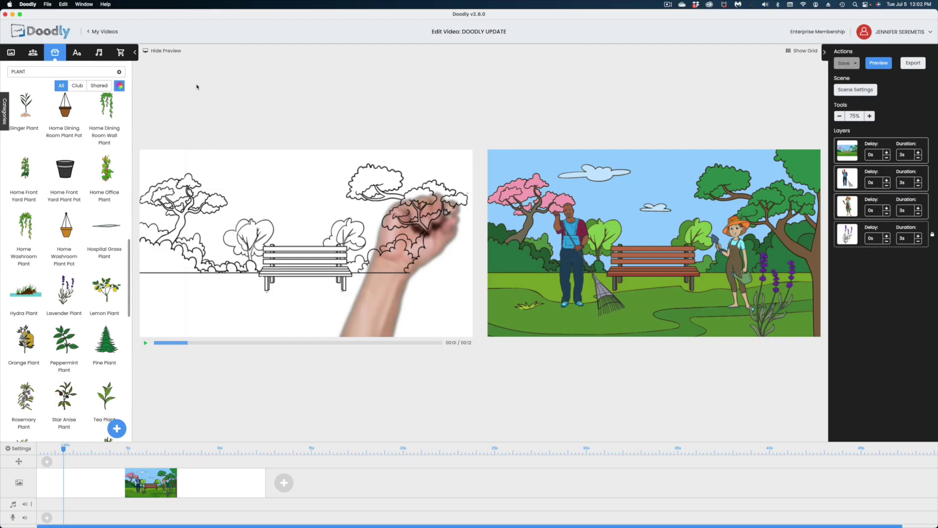
click(145, 342)
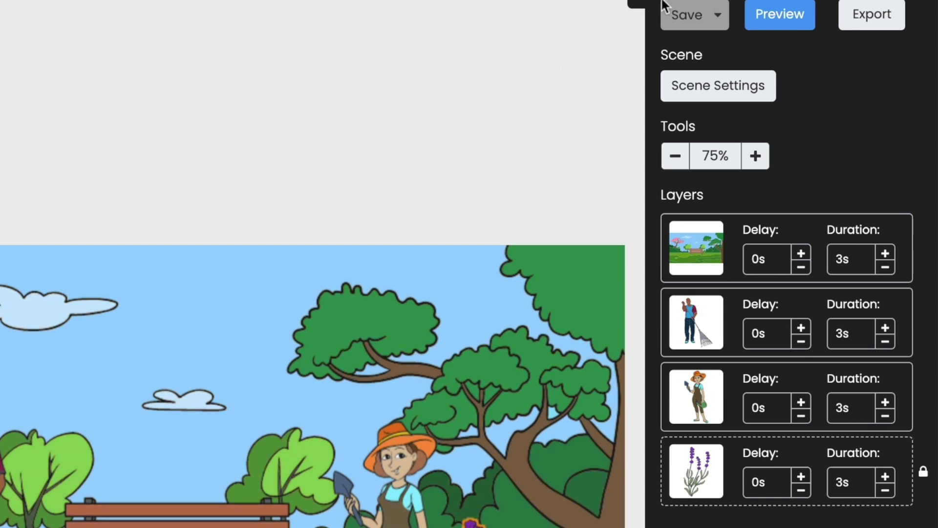
drag(696, 470, 699, 320)
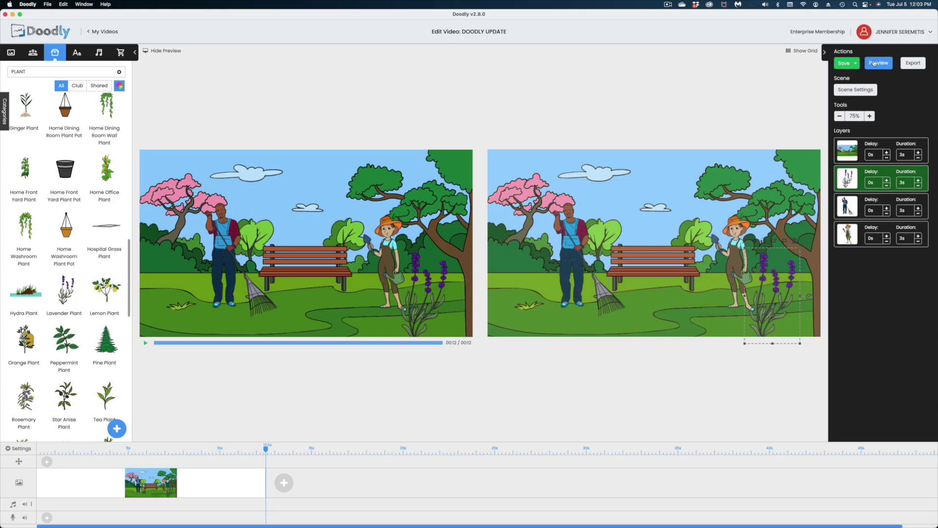
click(874, 64)
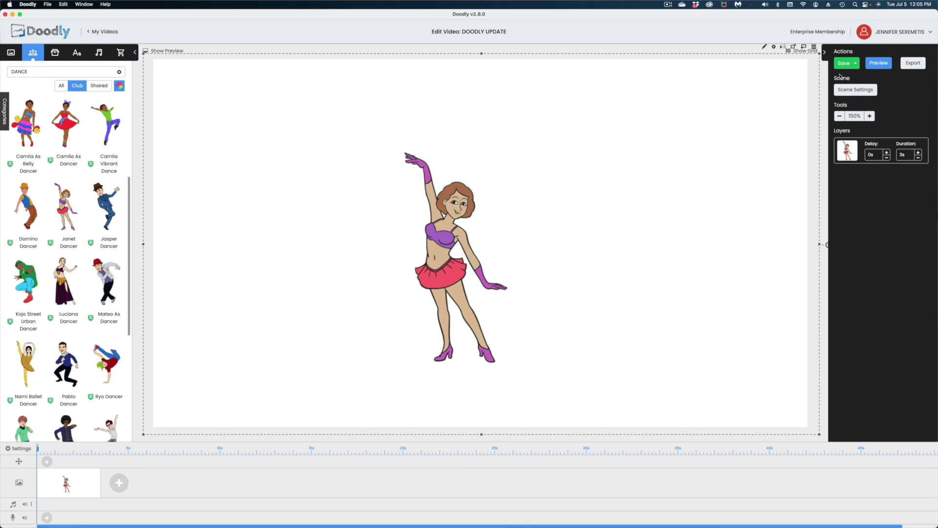
Step: Preview Janet Dancer's drawing, then apply an Erase exit animation to her
click(879, 63)
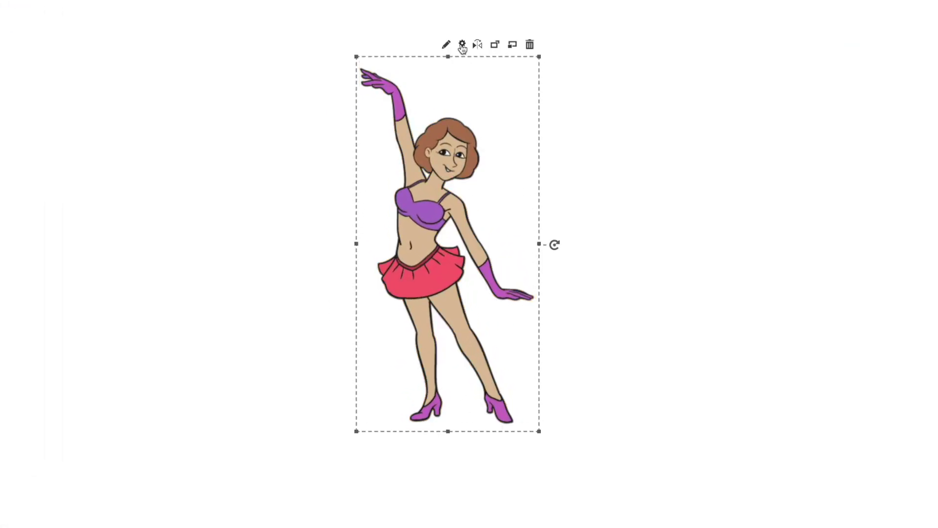
click(463, 45)
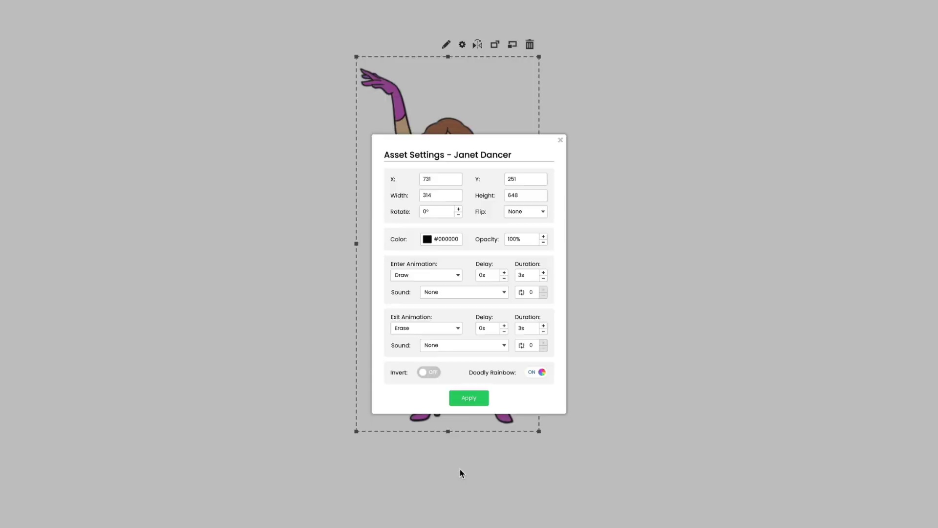
click(460, 469)
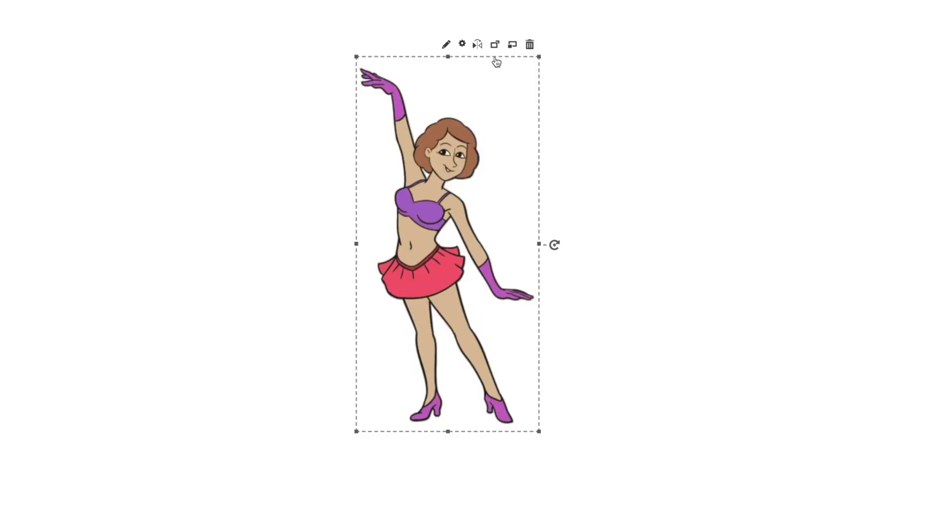
Step: Delay Janet Dancer's erase exit by 2.5 seconds and preview the result
click(462, 44)
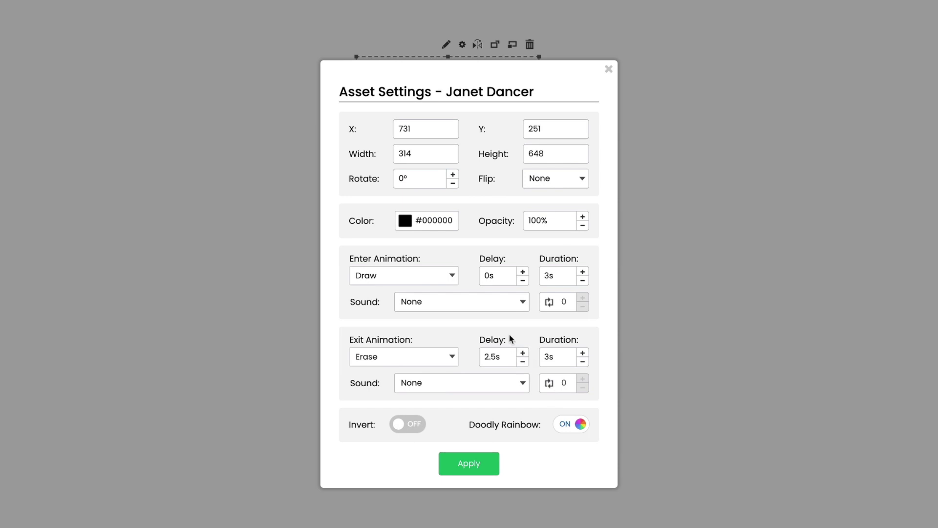
click(493, 471)
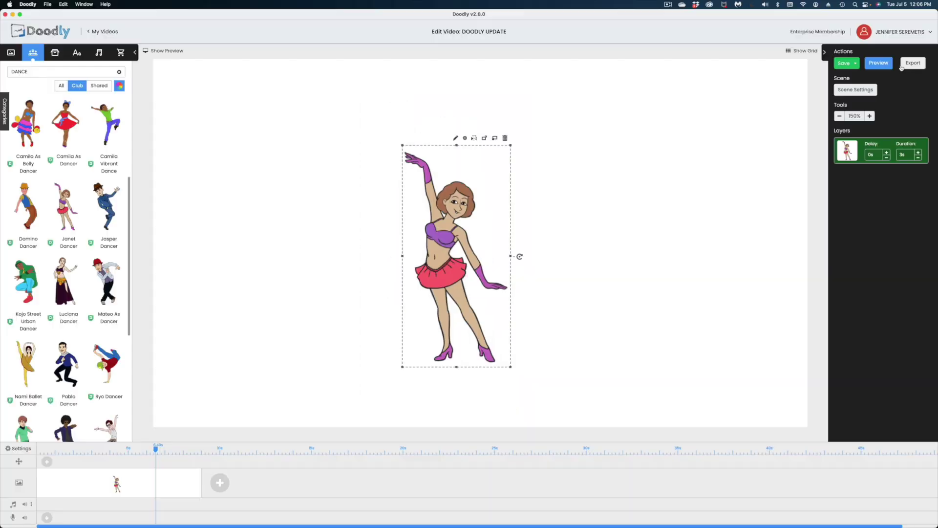
click(879, 63)
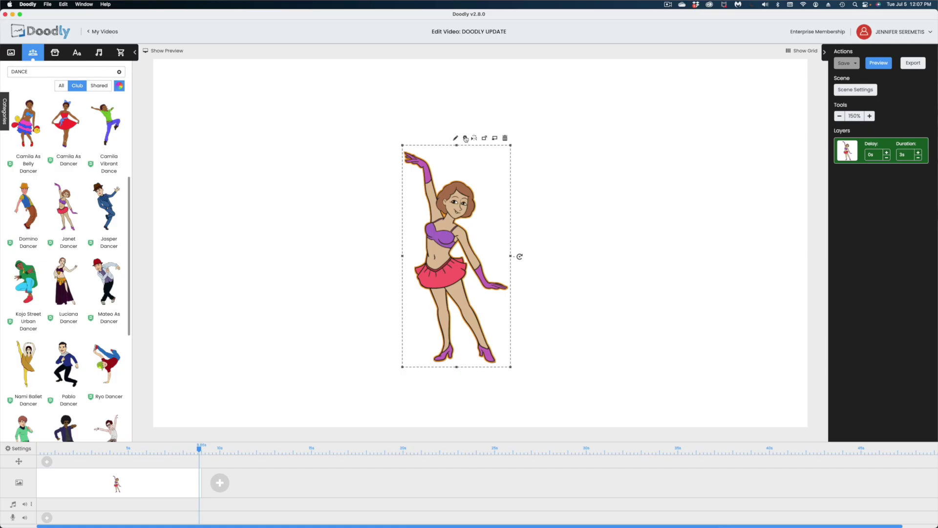
click(465, 139)
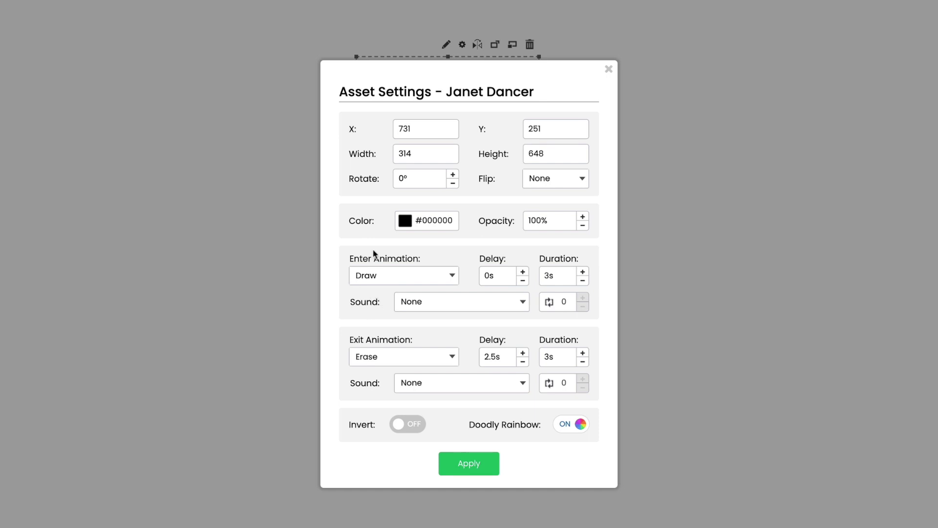
click(502, 301)
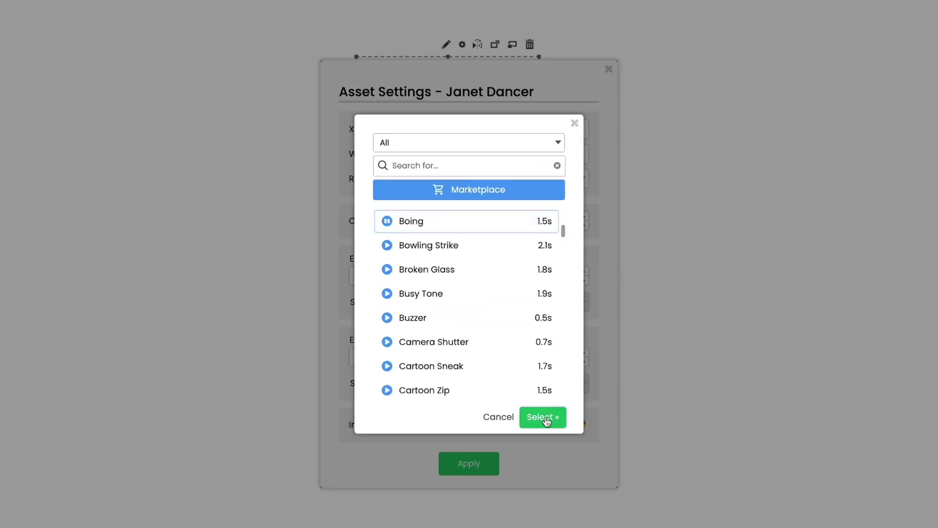
click(542, 417)
click(443, 384)
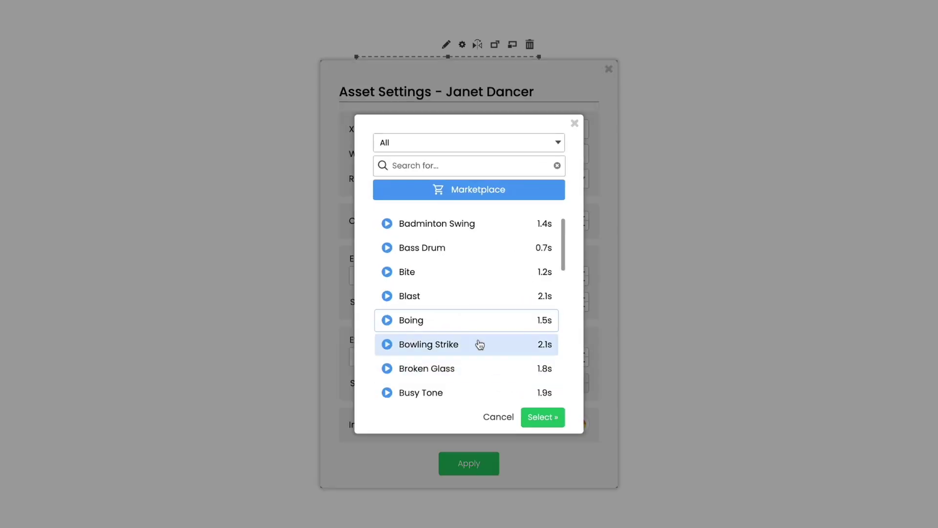
drag(563, 227, 565, 303)
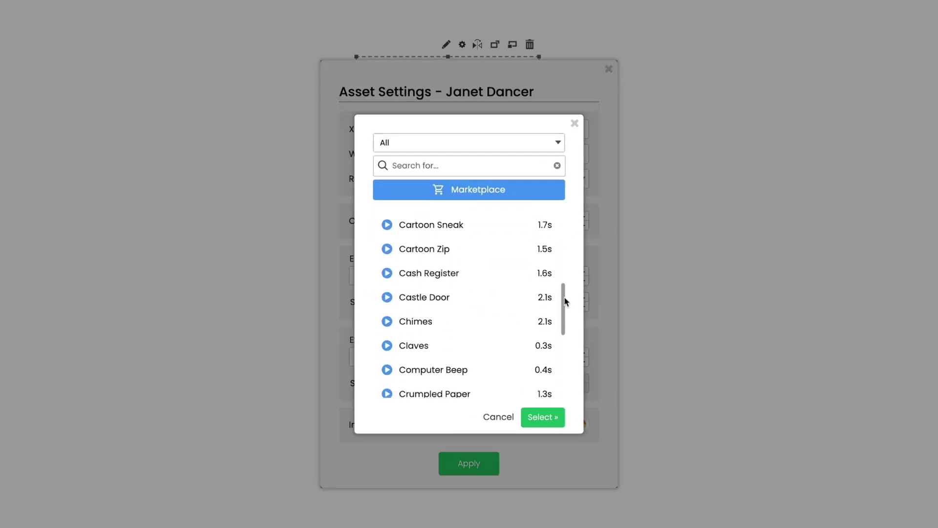
click(386, 301)
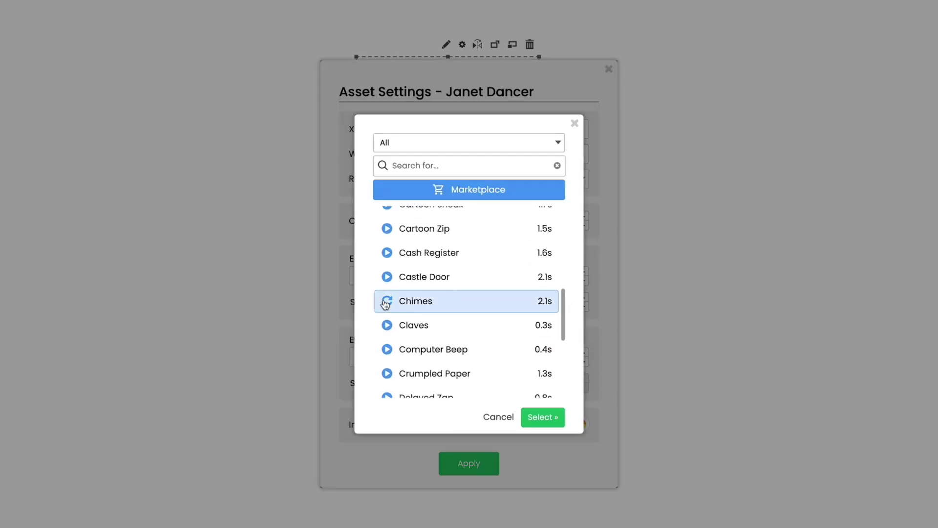
click(542, 417)
Step: Apply Janet Dancer's Boing and Chimes sounds and preview her scene
click(469, 463)
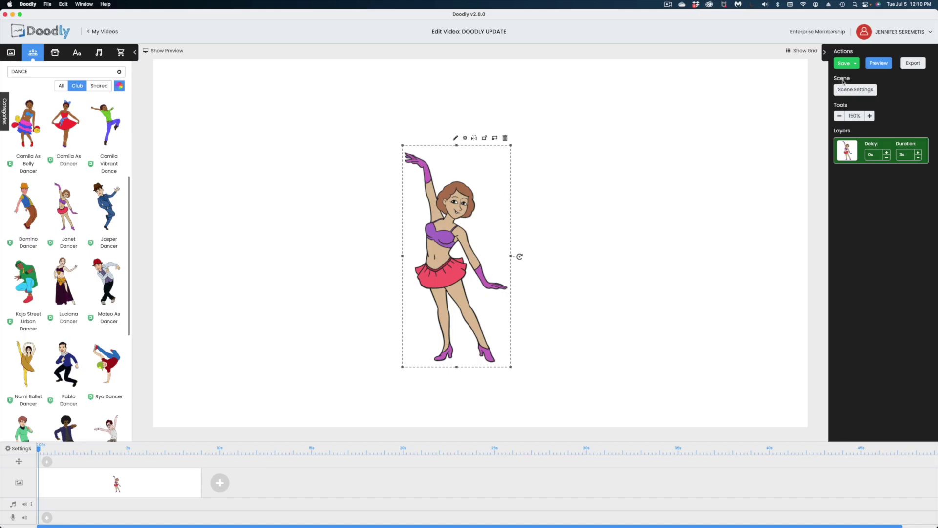
click(877, 63)
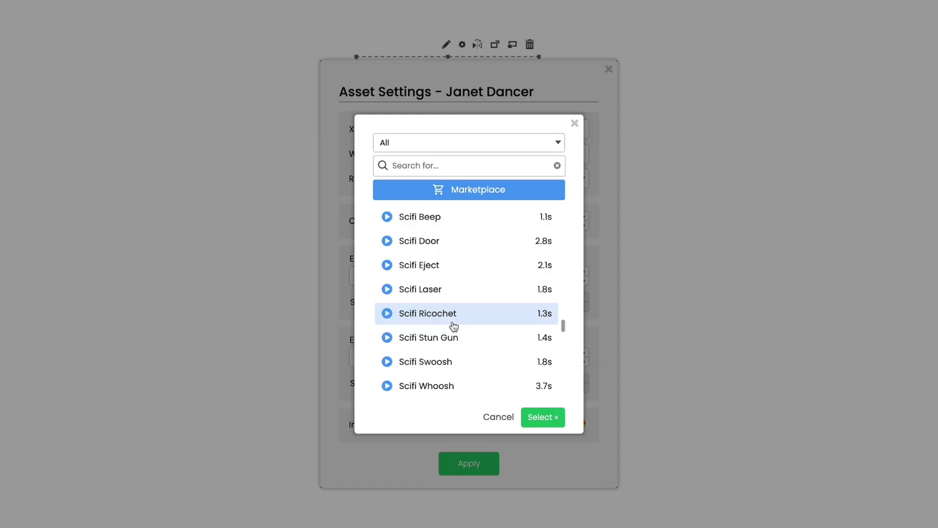
scroll(453, 327, up, 3)
scroll(454, 327, up, 4)
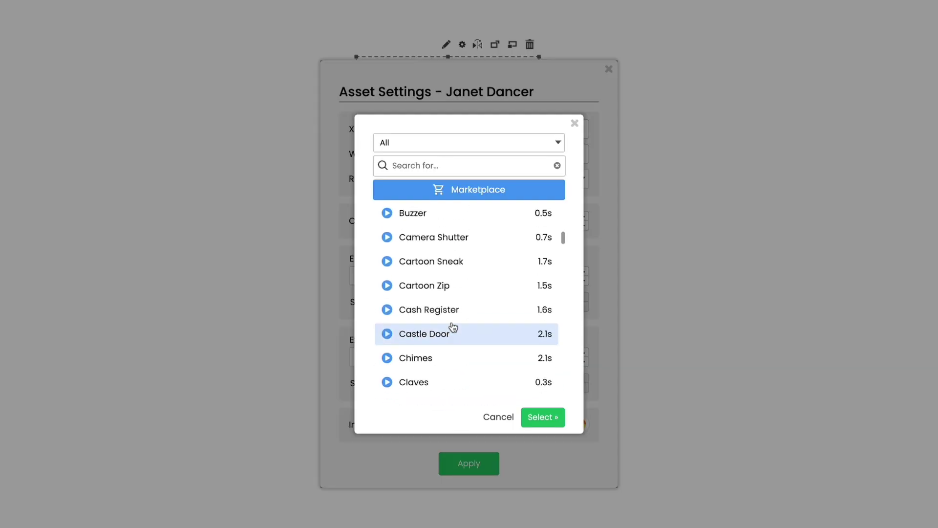